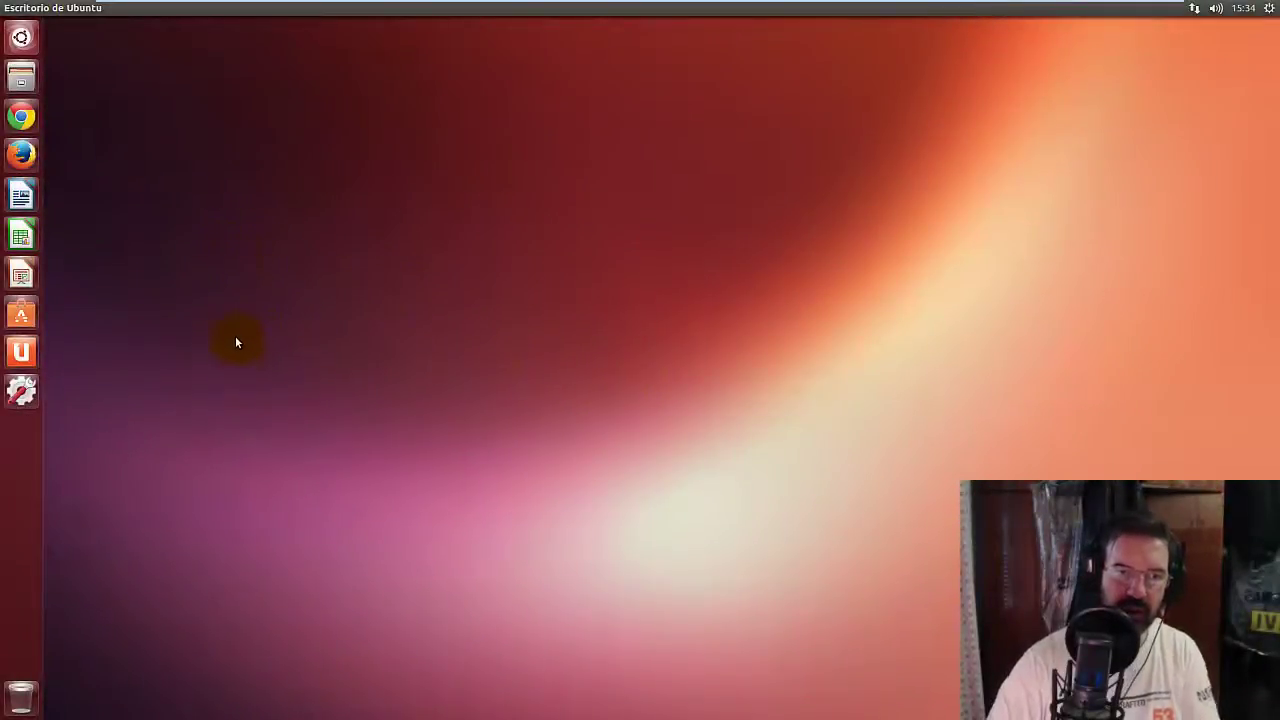
Search 'gimp' in the Unity Dash and launch GIMP Image Editor.
click(21, 37)
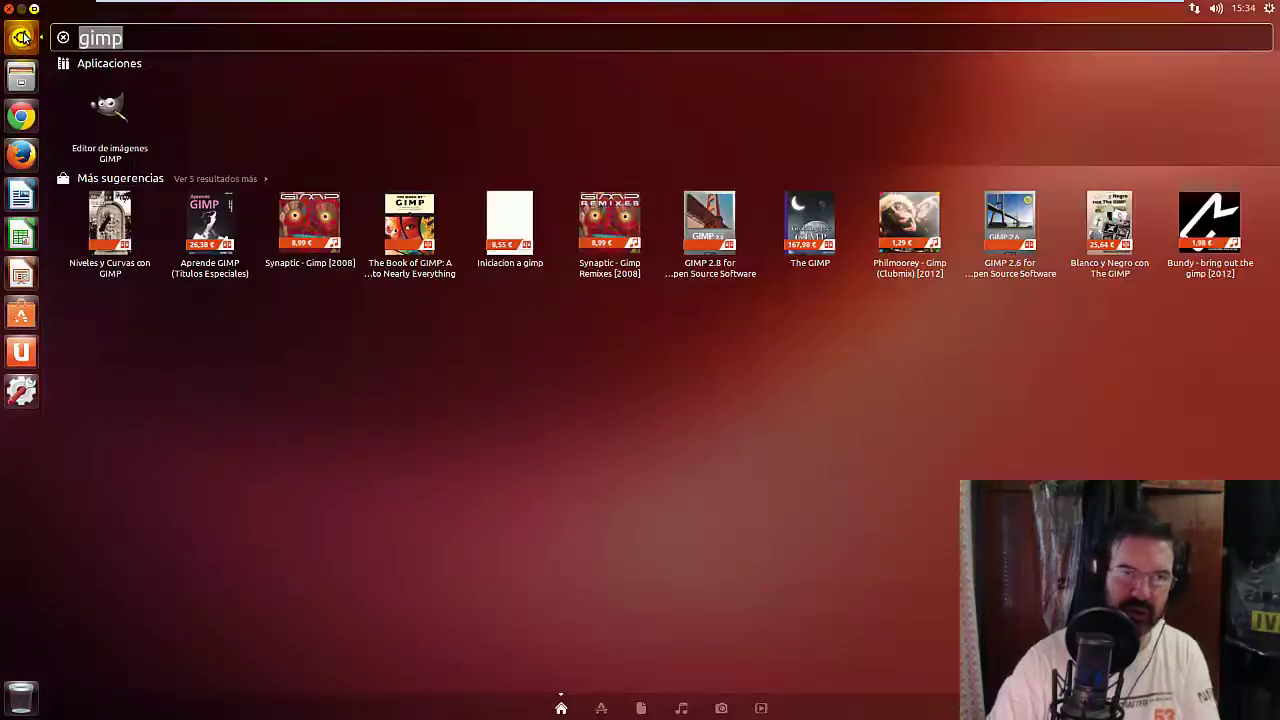
click(108, 106)
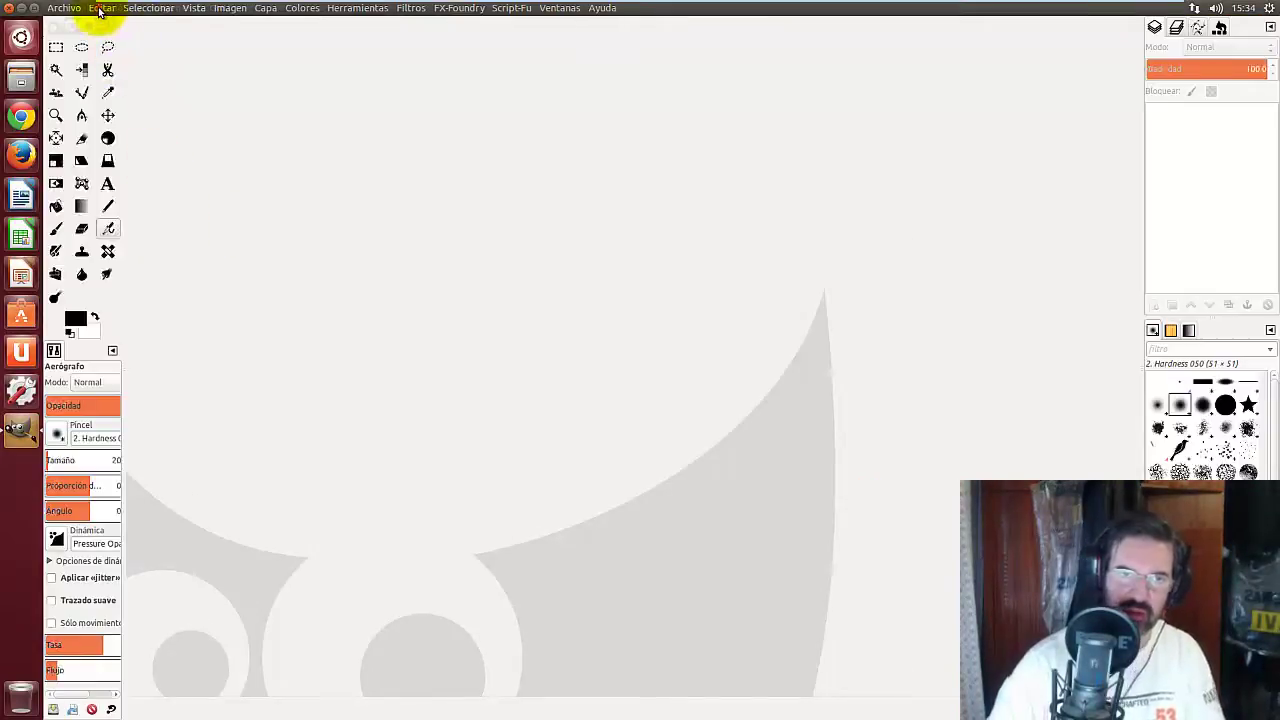
Select the Flat-Dark theme on the Preferences Theme page and apply it.
click(99, 10)
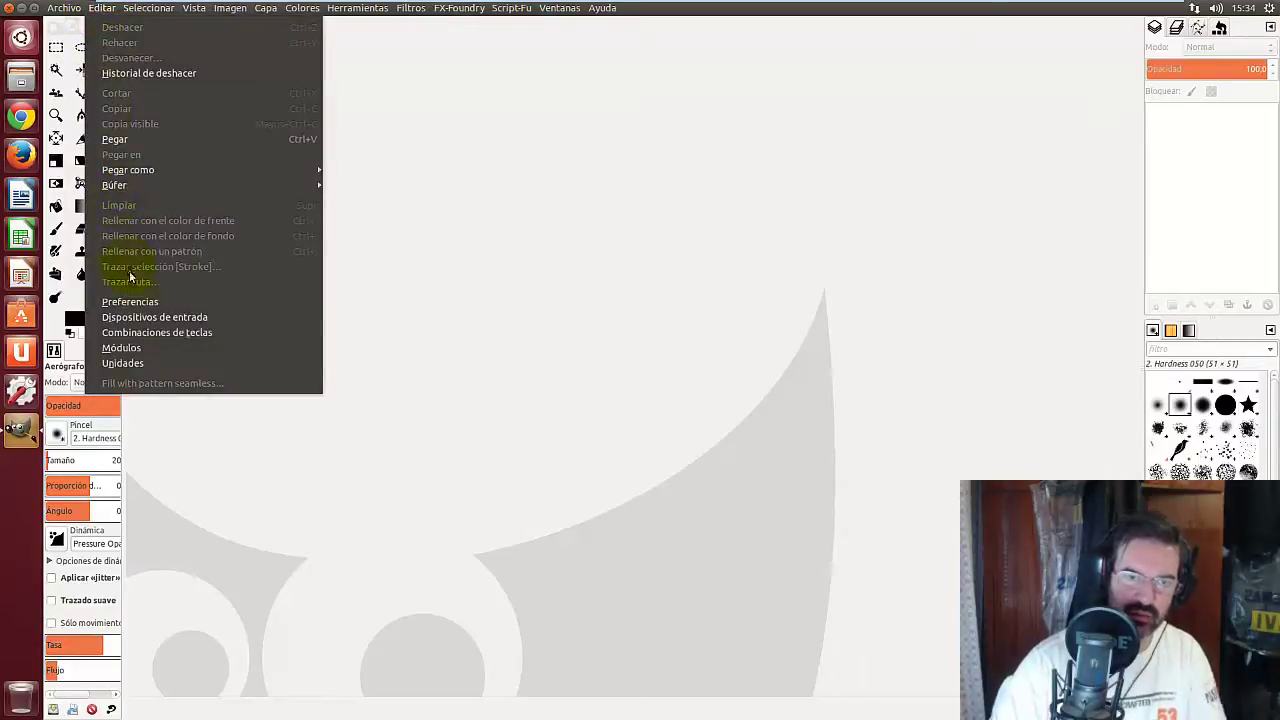
click(133, 302)
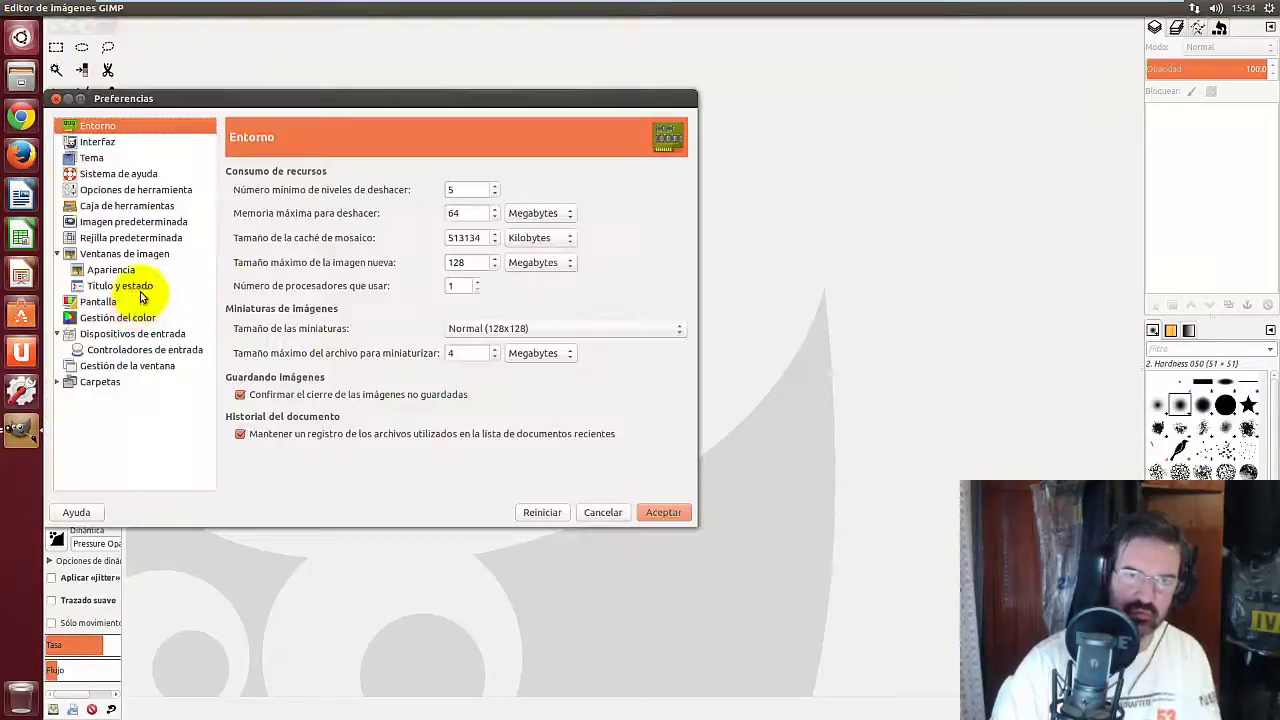
click(124, 161)
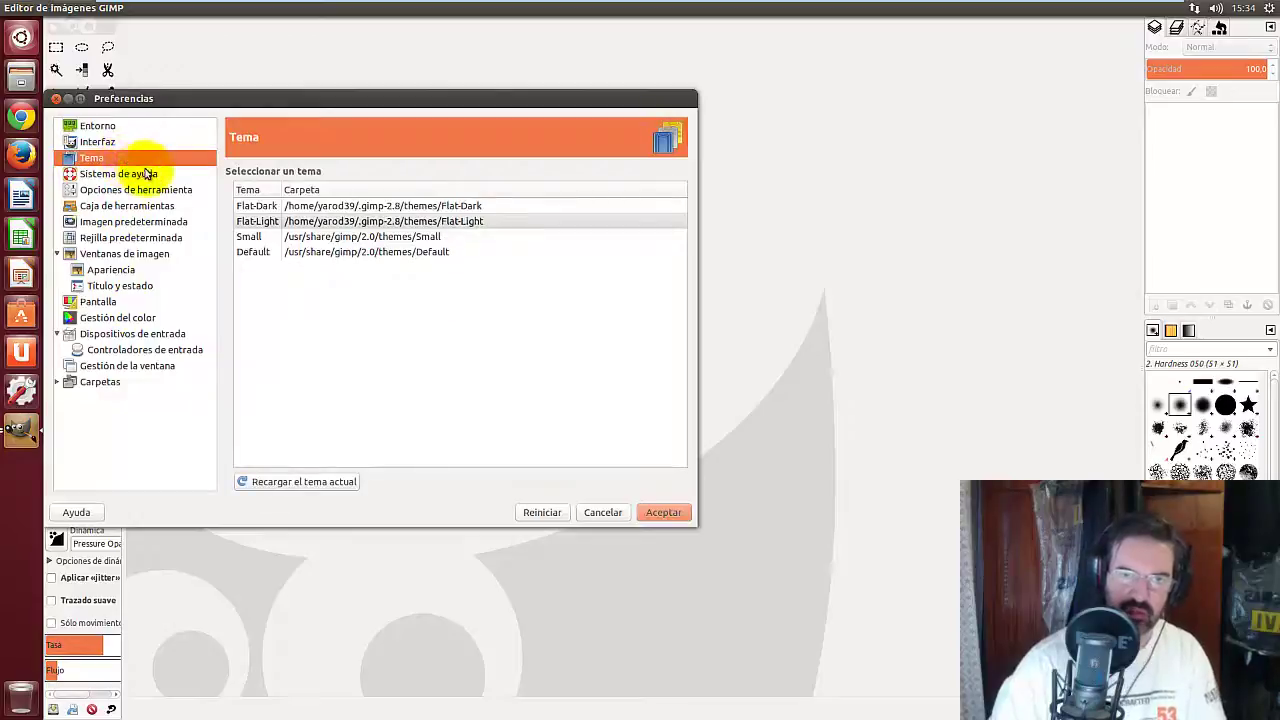
click(284, 207)
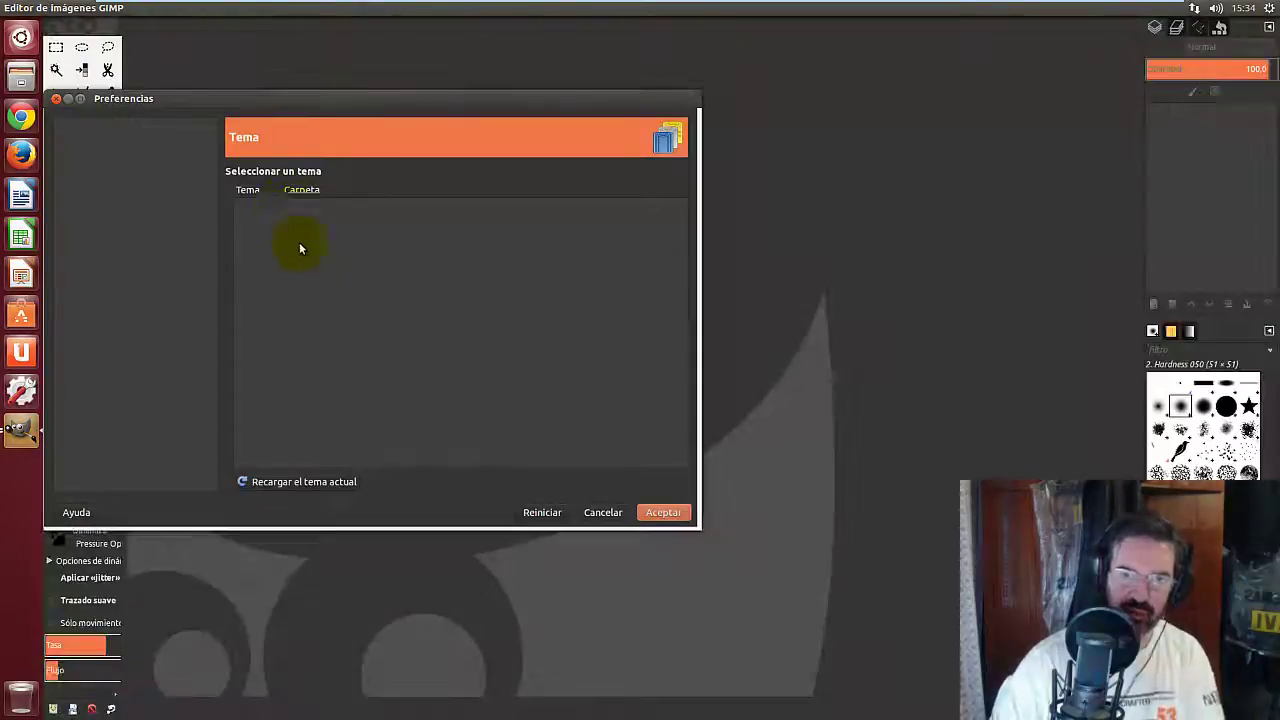
click(666, 516)
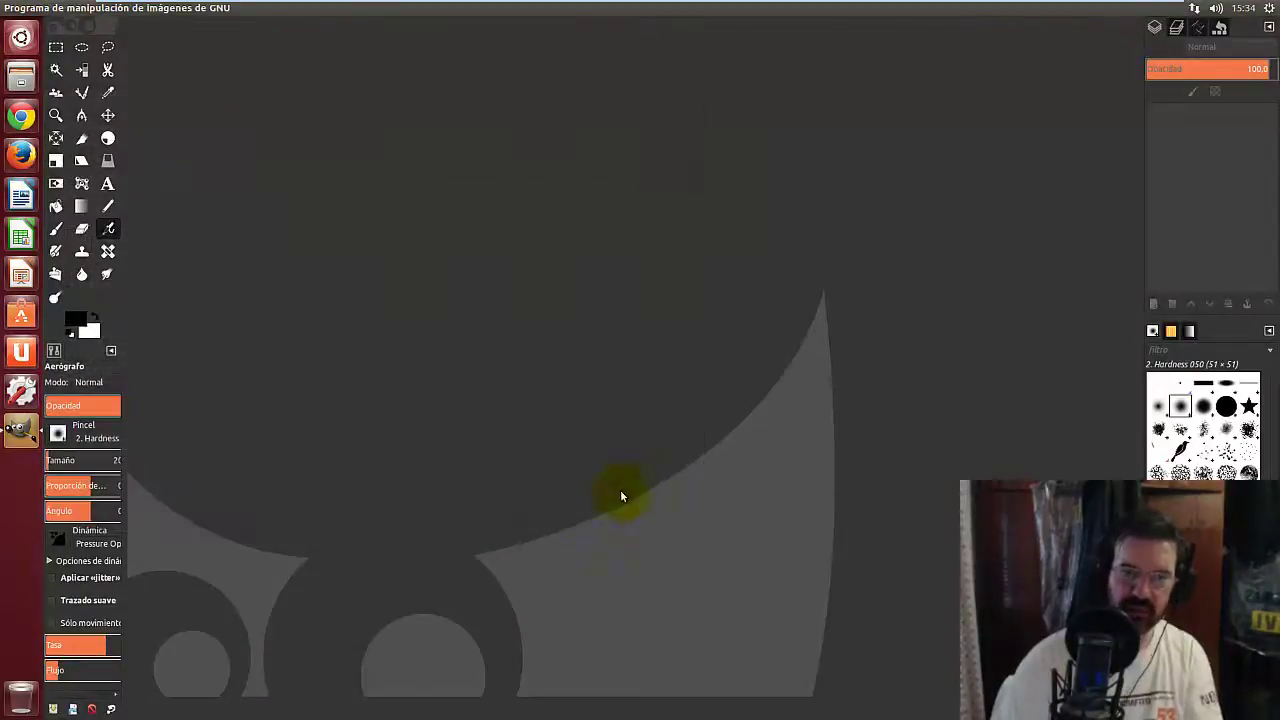
click(60, 10)
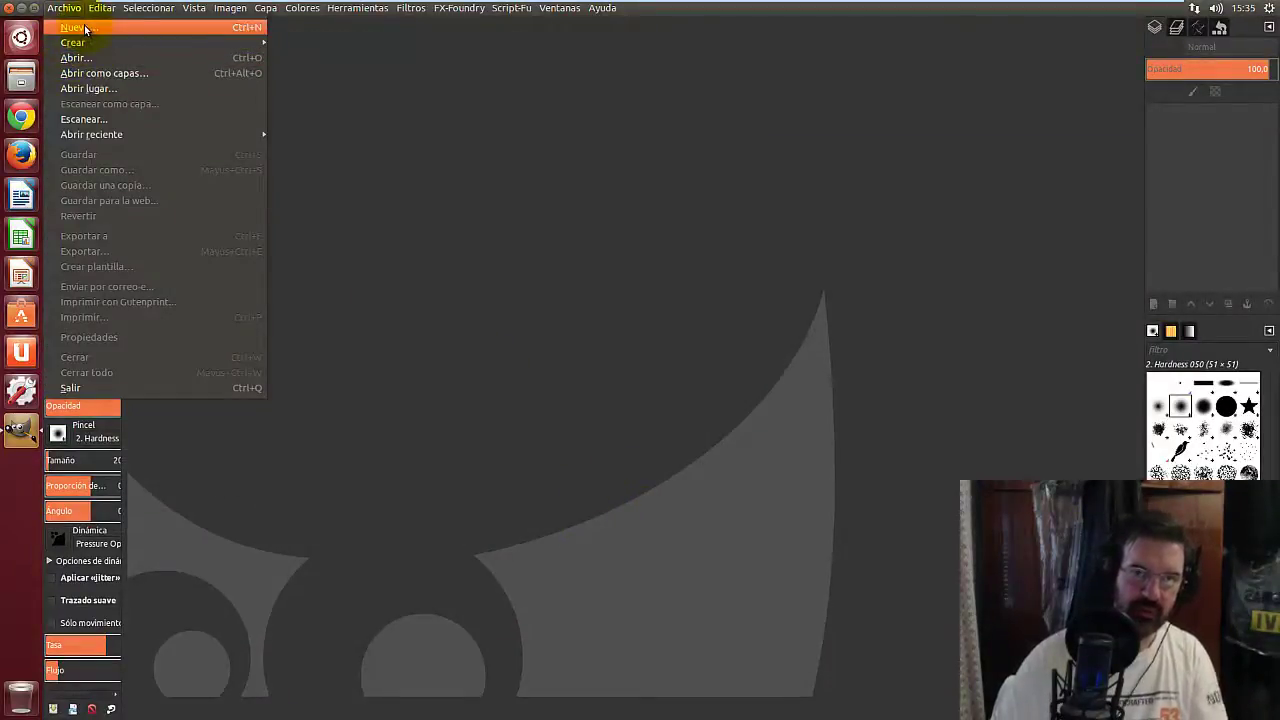
Create a new blank 640×400 image, keeping the default settings.
click(85, 28)
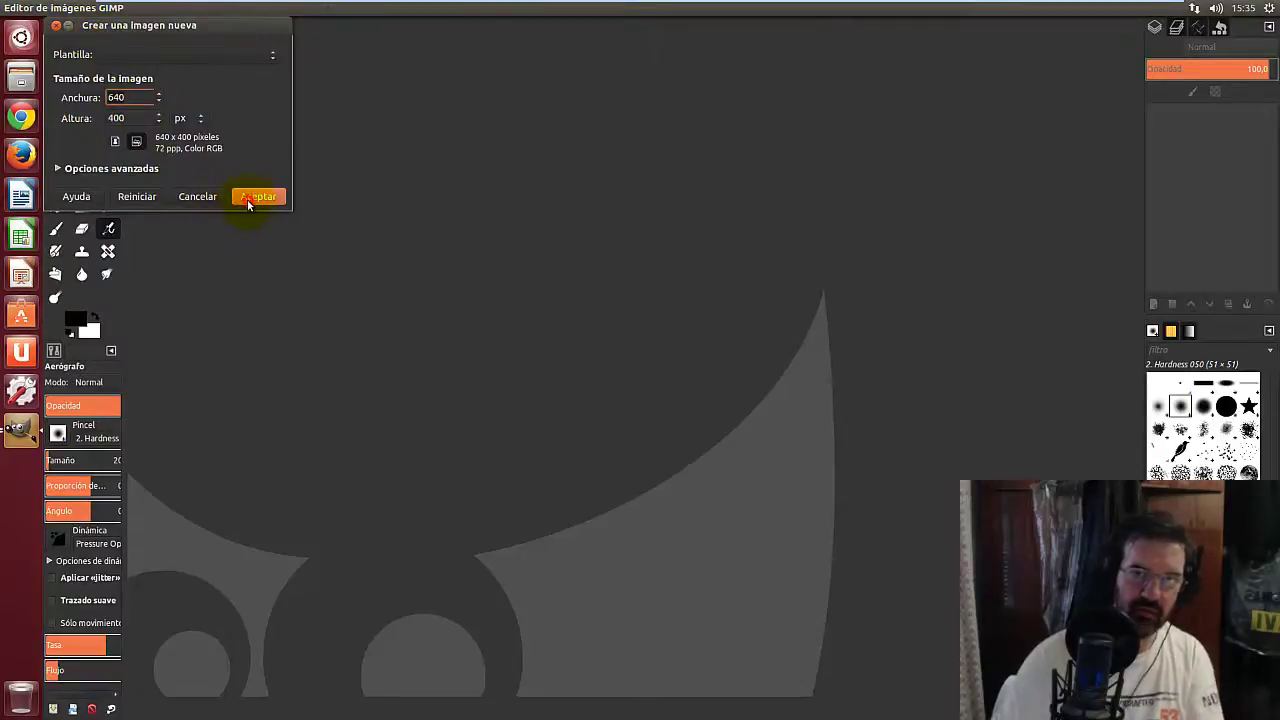
click(250, 197)
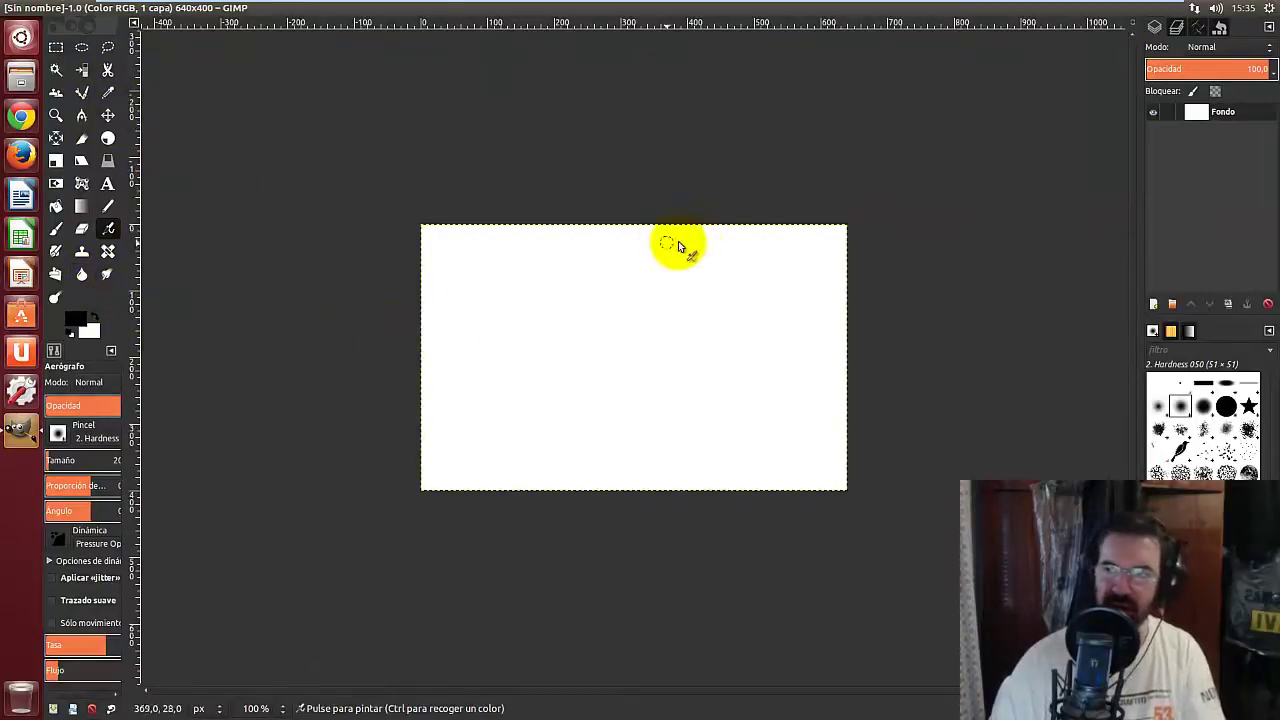
click(65, 8)
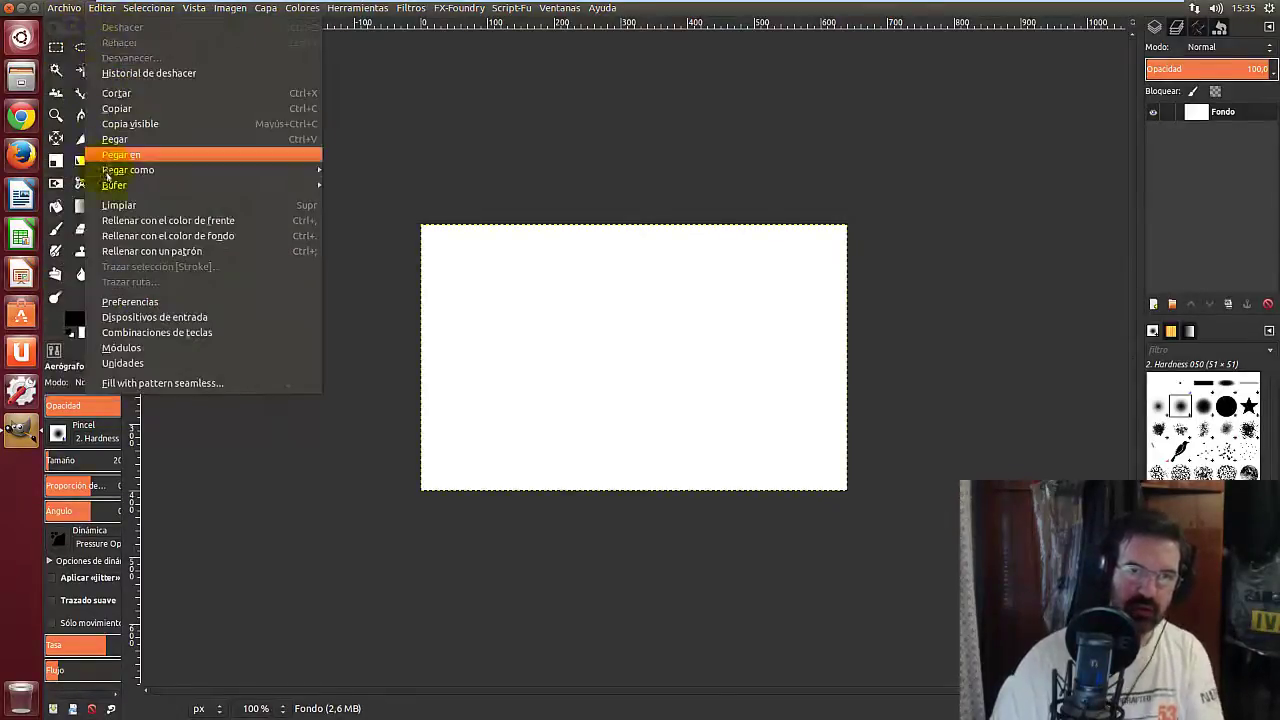
mouse_move(102, 8)
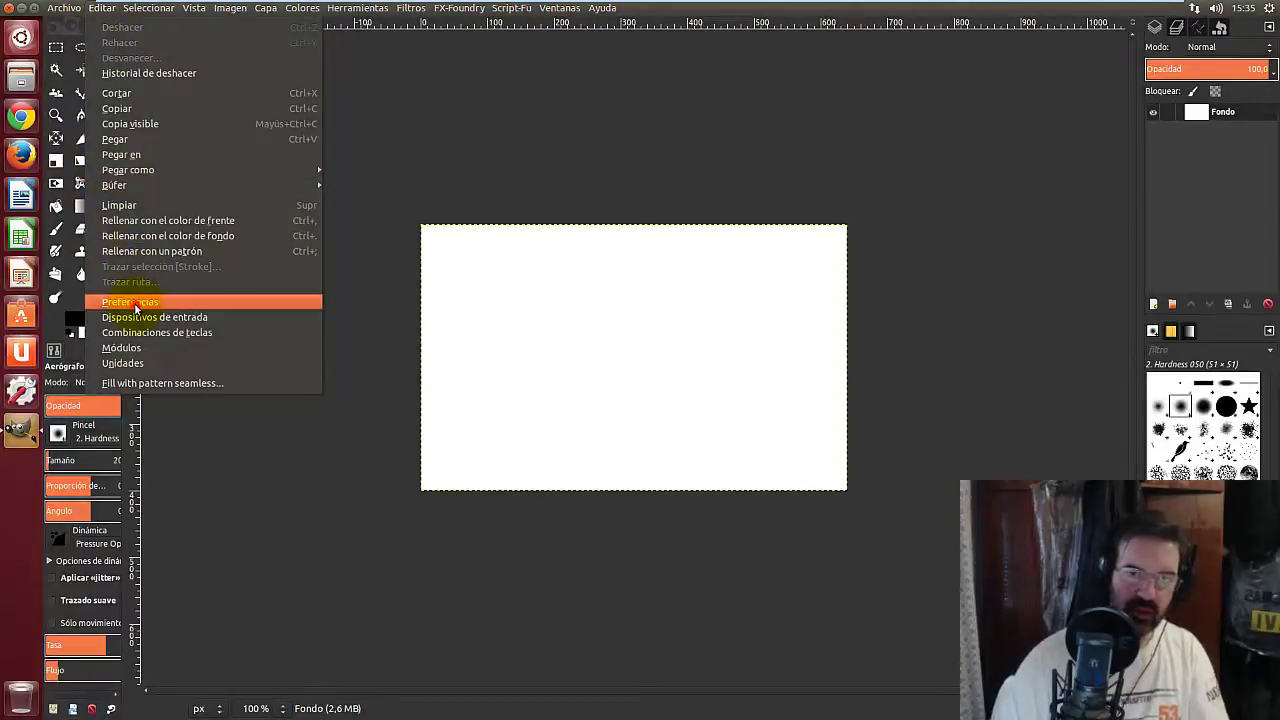
Select the Flat-Light theme on the Preferences Theme page and apply it.
click(136, 306)
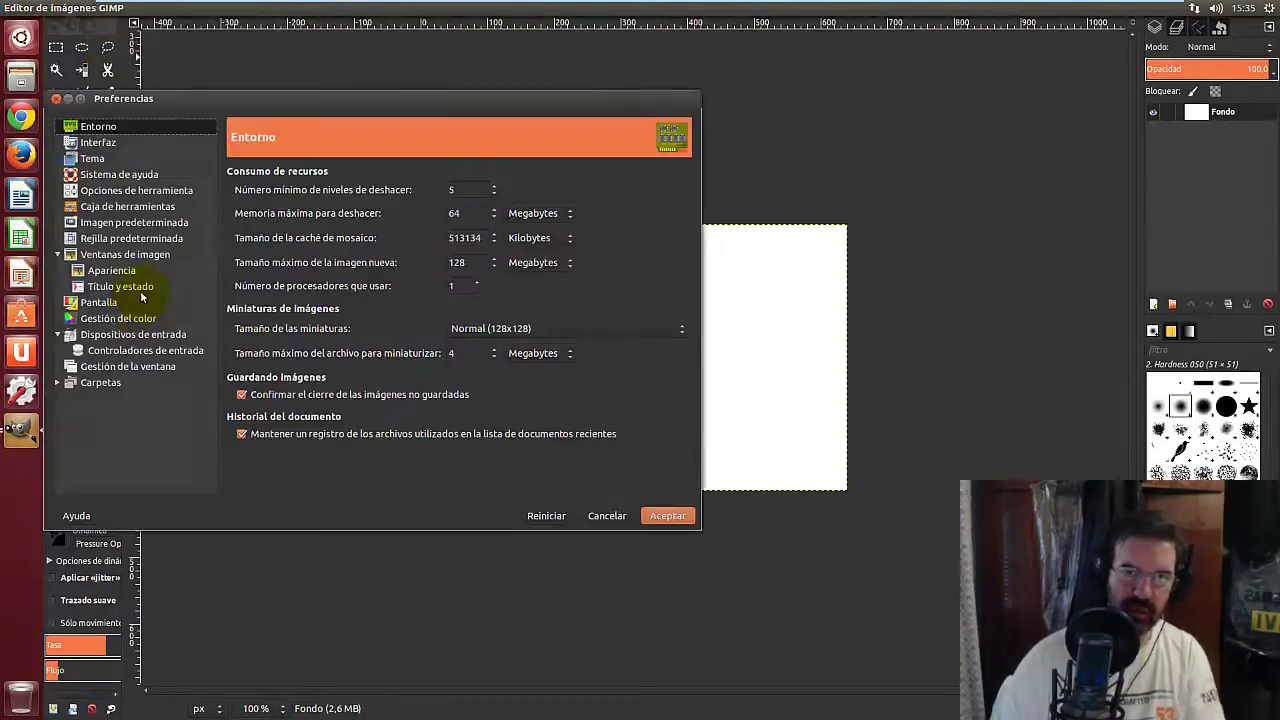
click(92, 159)
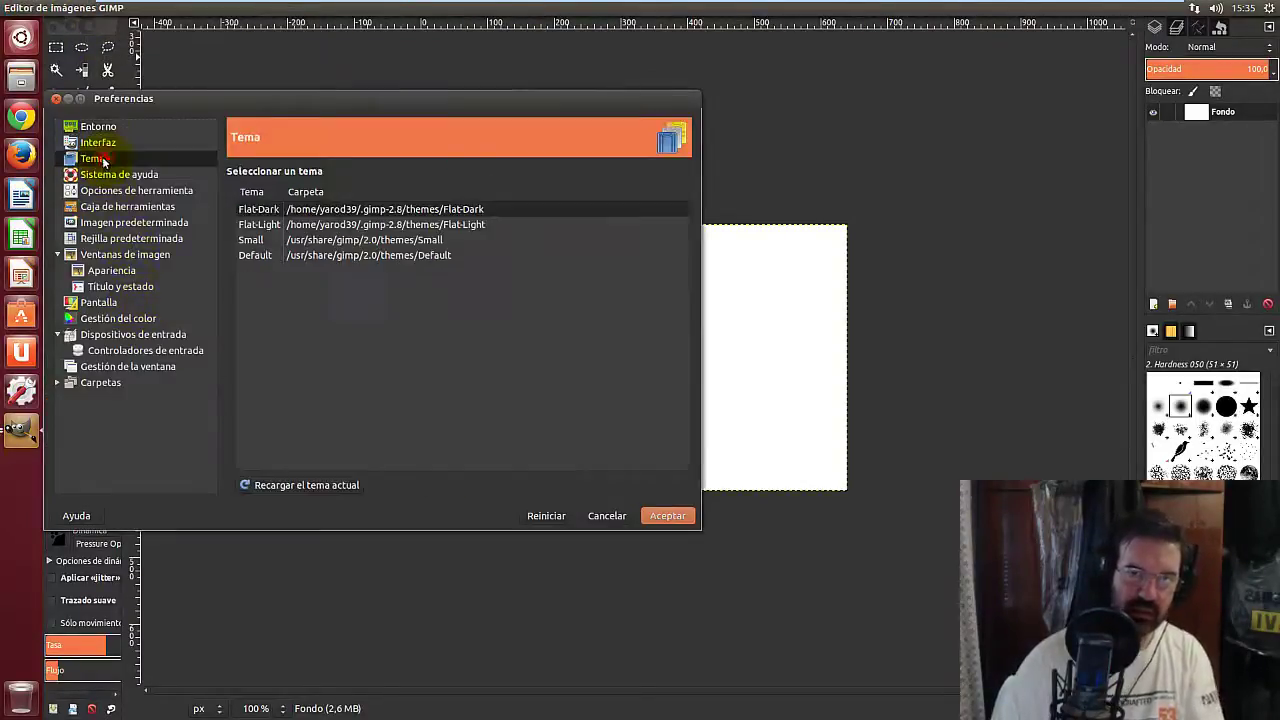
click(294, 226)
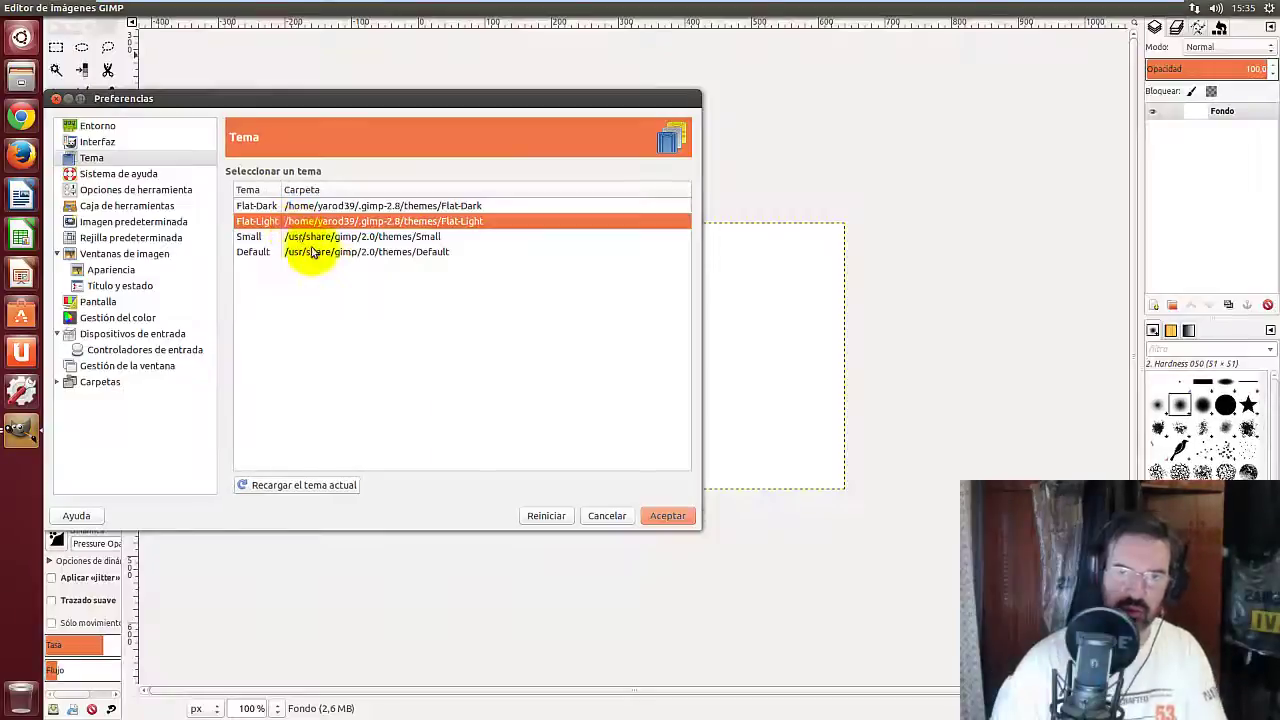
click(667, 516)
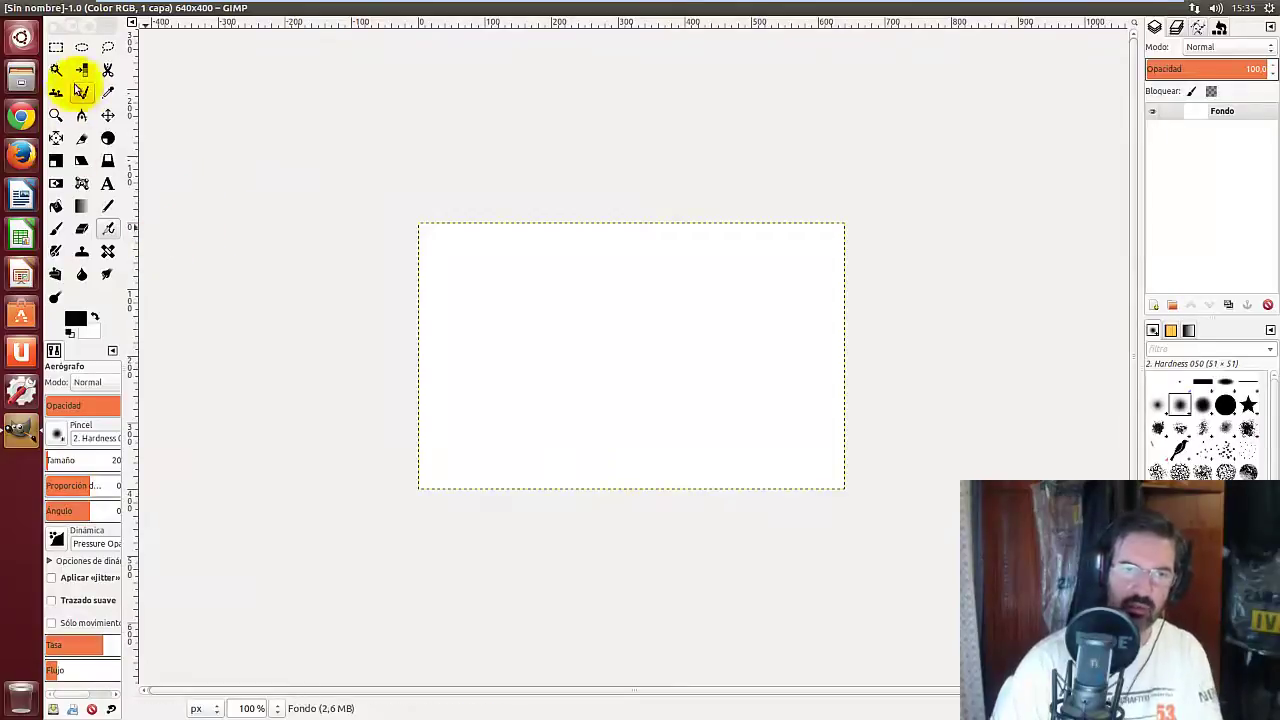
Close the blank image, leaving an empty image window.
click(103, 9)
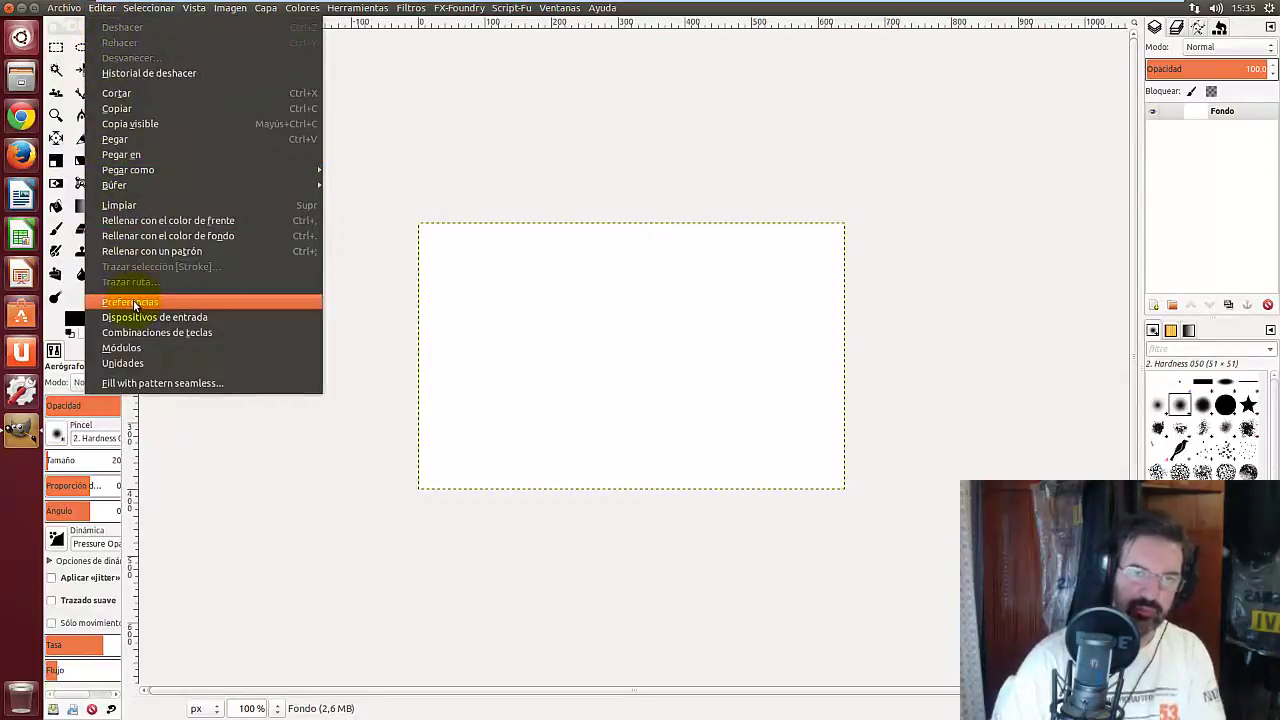
click(346, 299)
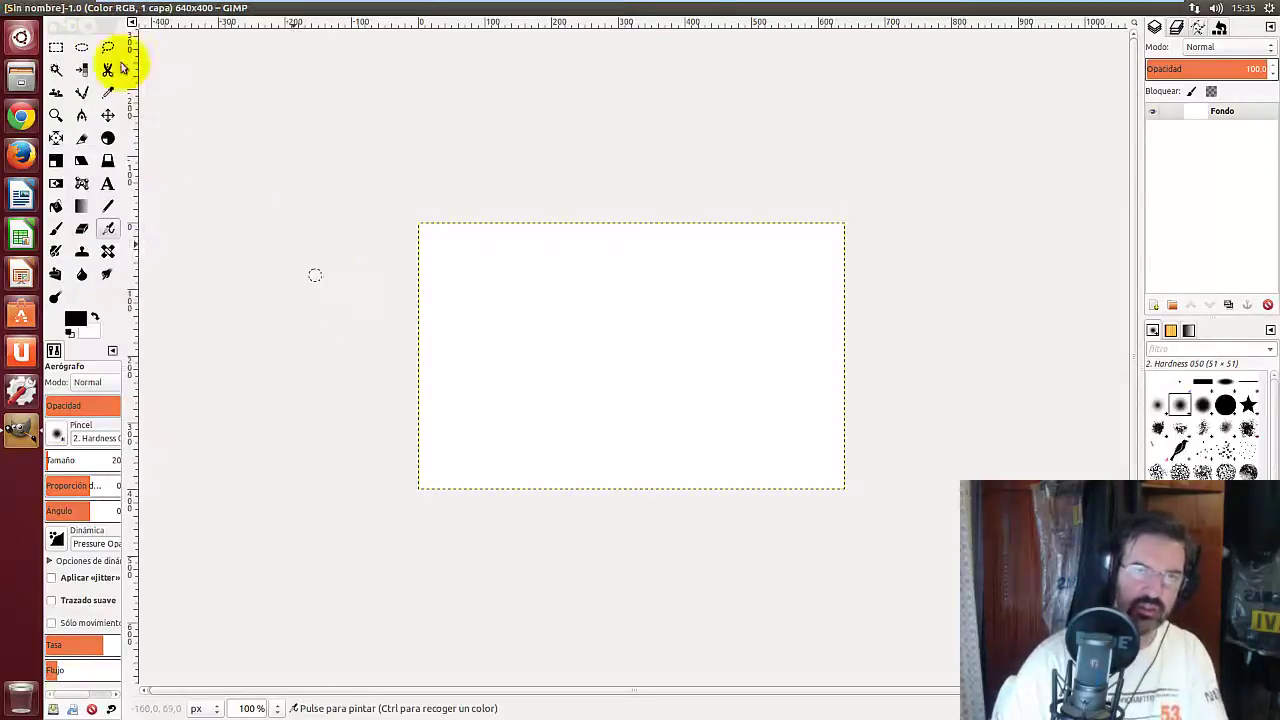
click(8, 9)
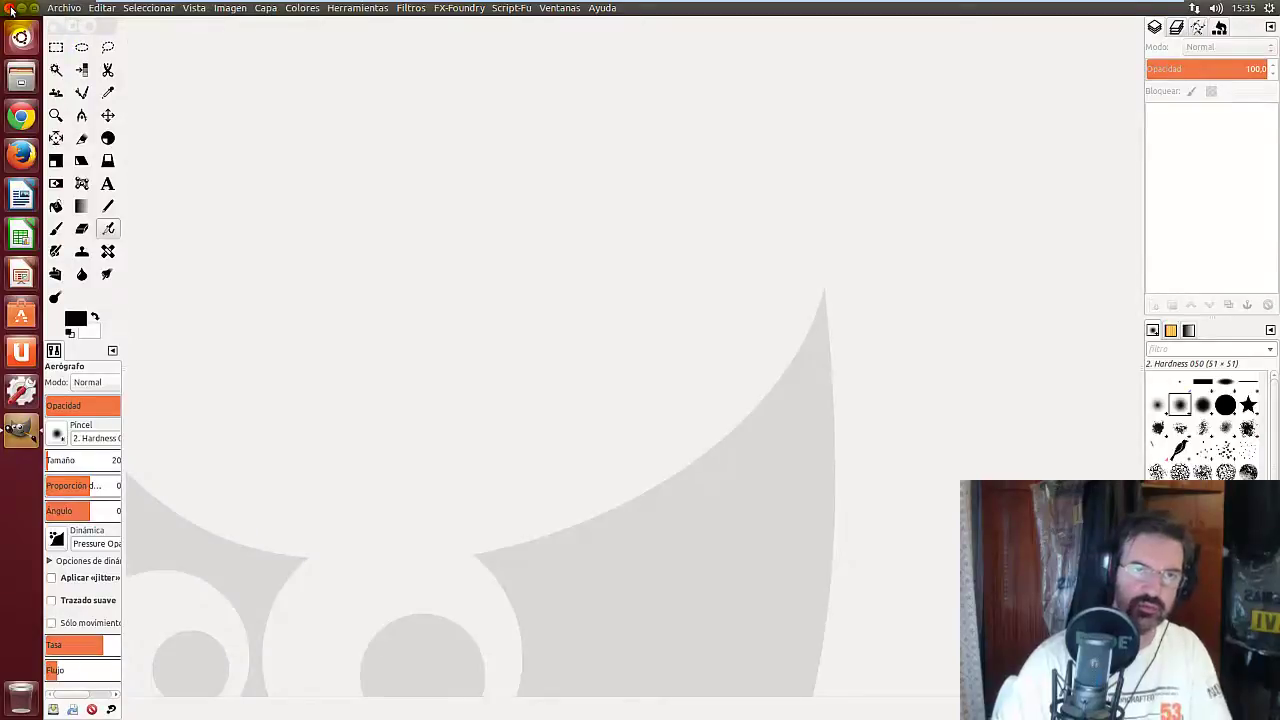
Quit GIMP, launch Google Chrome and go to the OMG! Ubuntu! website.
click(10, 9)
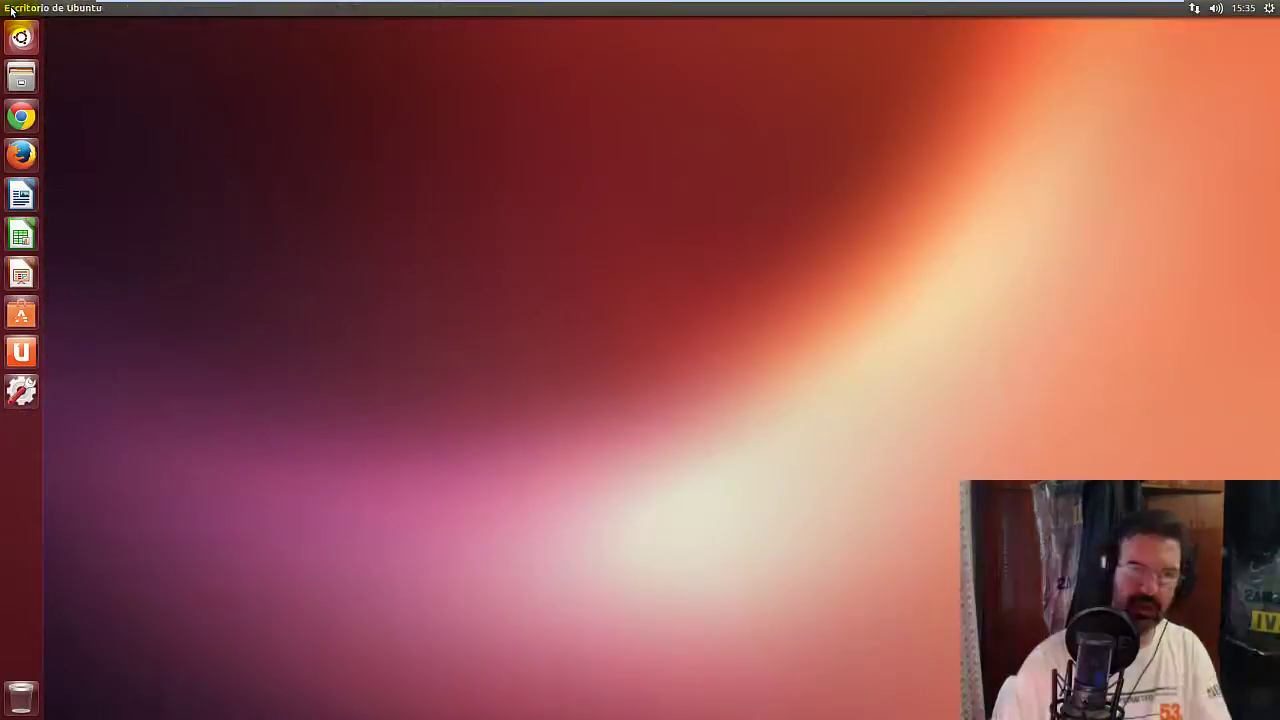
click(22, 118)
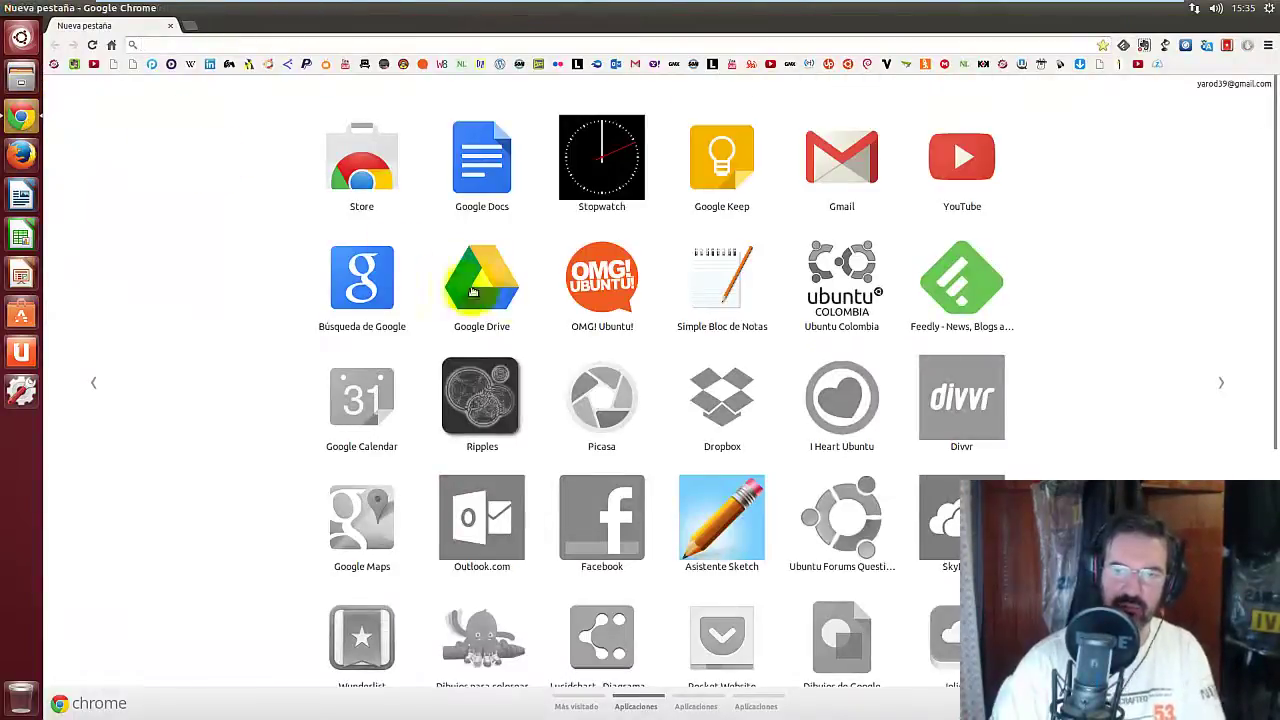
click(598, 290)
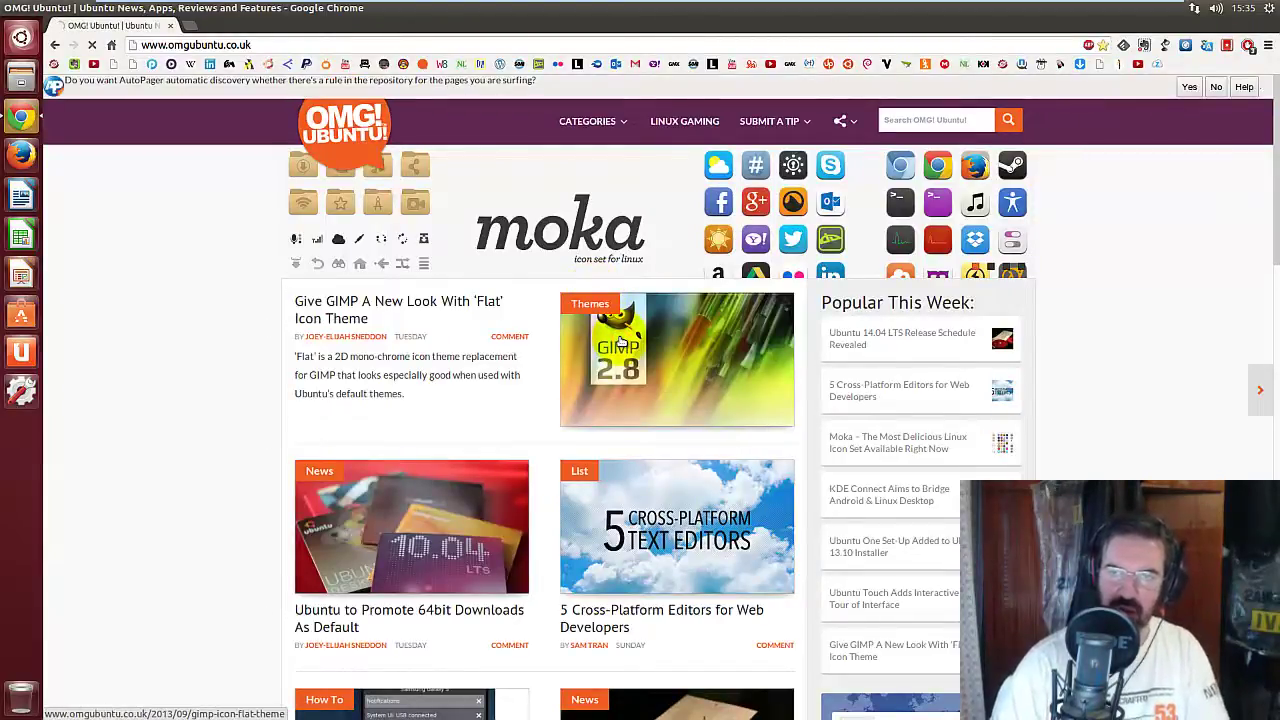
Open the Flat icon theme article and follow its link to the deviantART download page.
click(620, 343)
click(1181, 87)
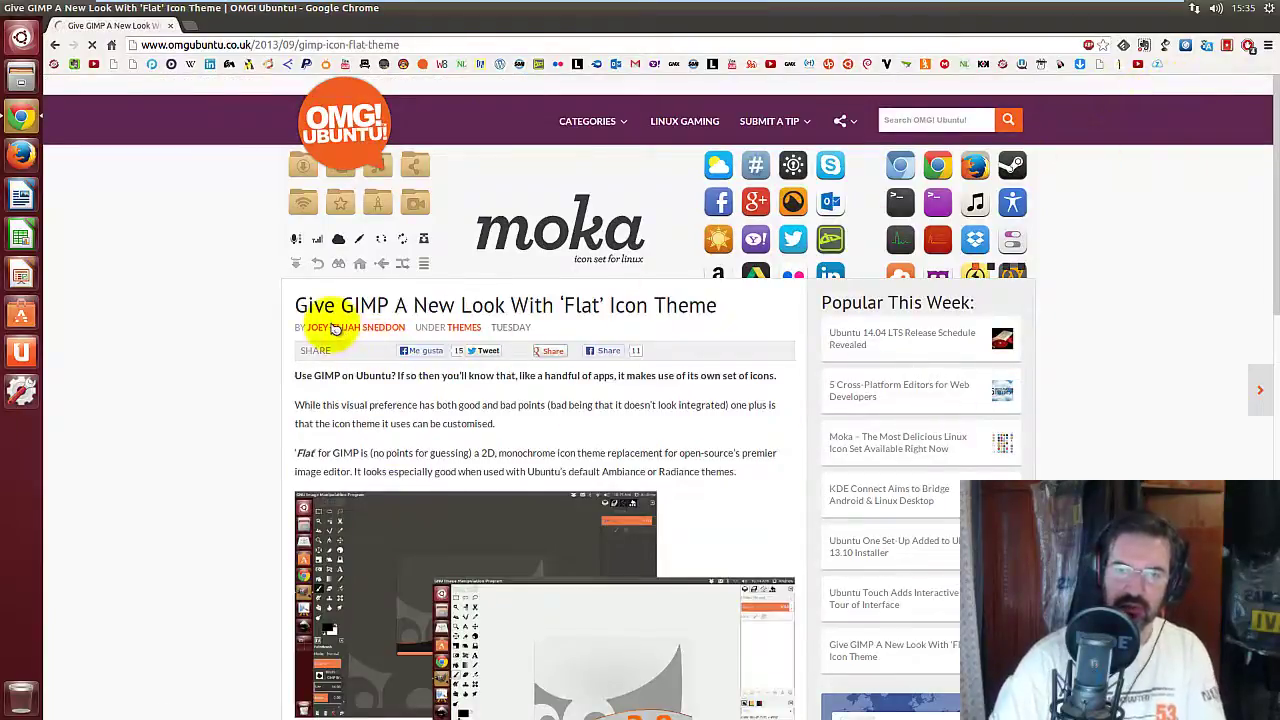
scroll(253, 401, down, 2)
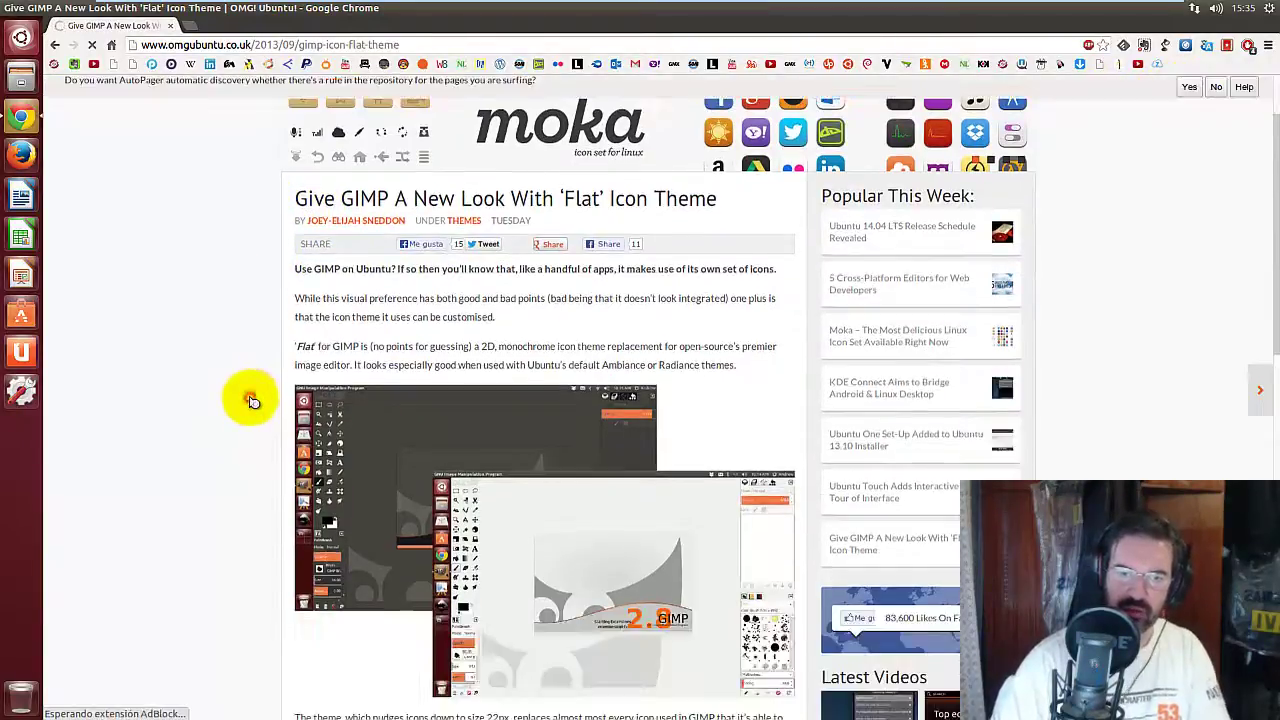
scroll(251, 397, down, 5)
scroll(251, 397, down, 3)
scroll(300, 370, down, 3)
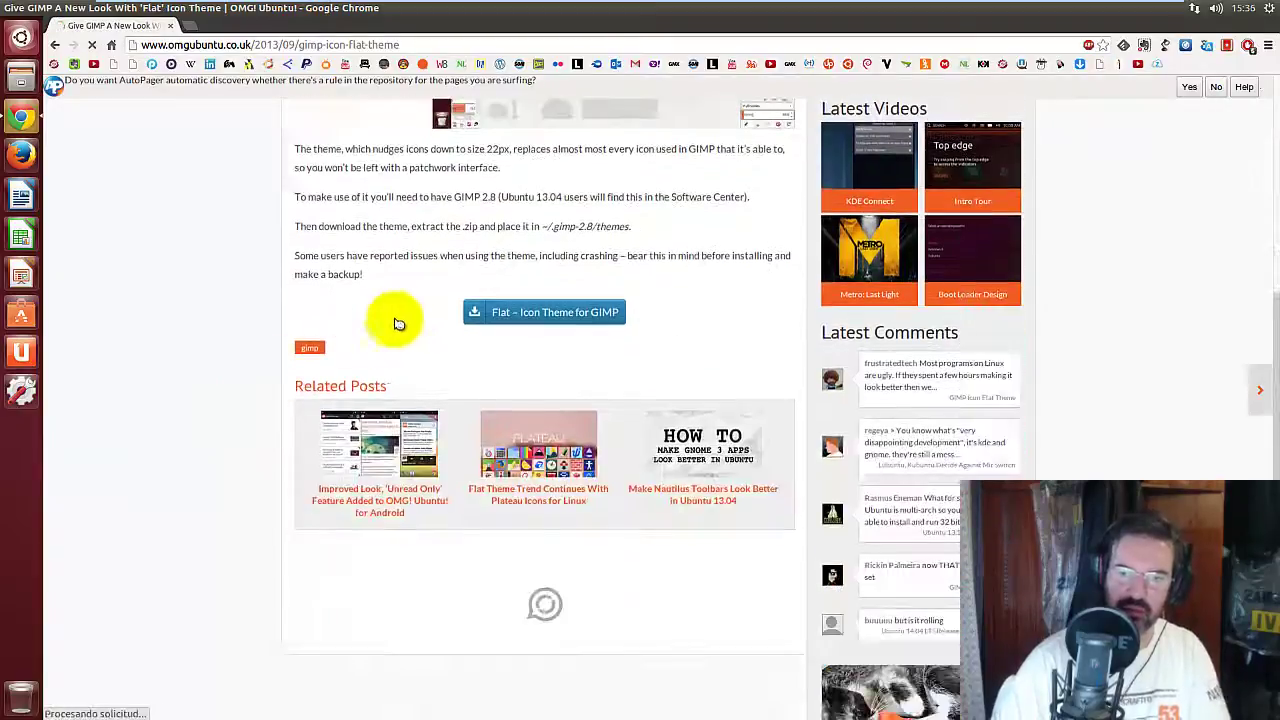
click(533, 314)
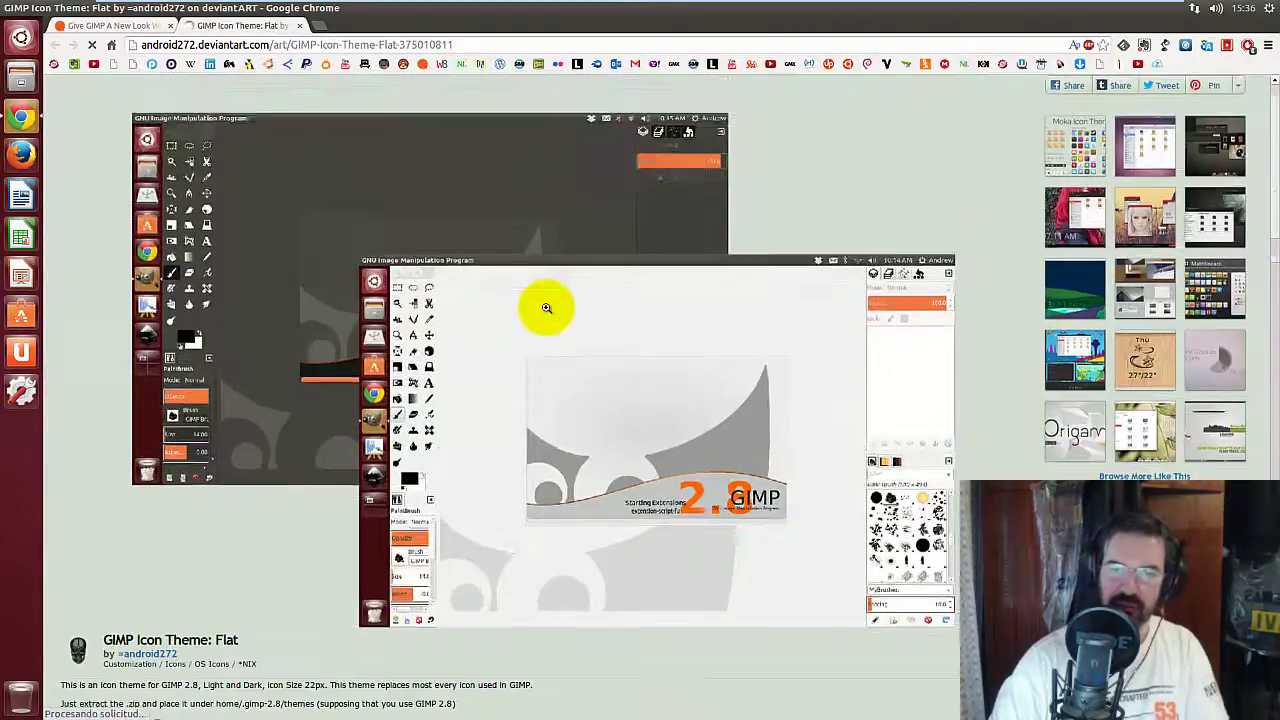
Download the Flat icon theme zip and save it into ~/.gimp-2.8/themes.
scroll(540, 315, down, 5)
scroll(545, 310, down, 2)
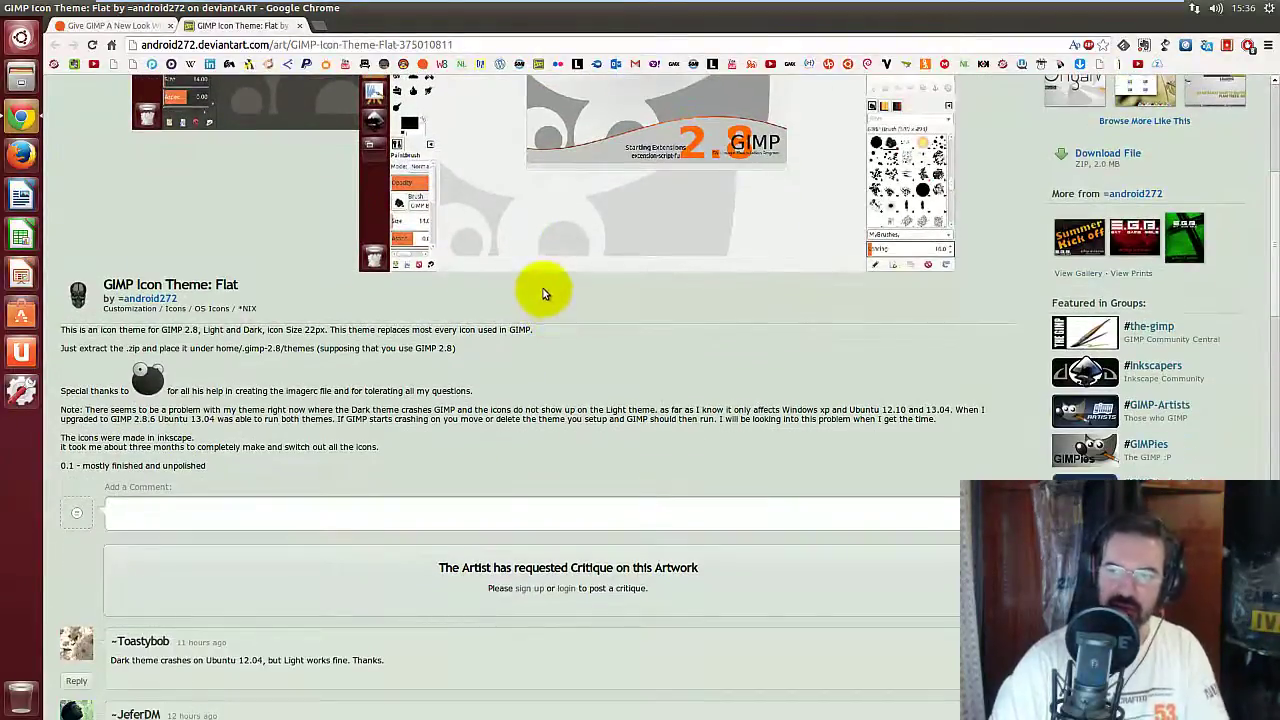
scroll(787, 240, up, 2)
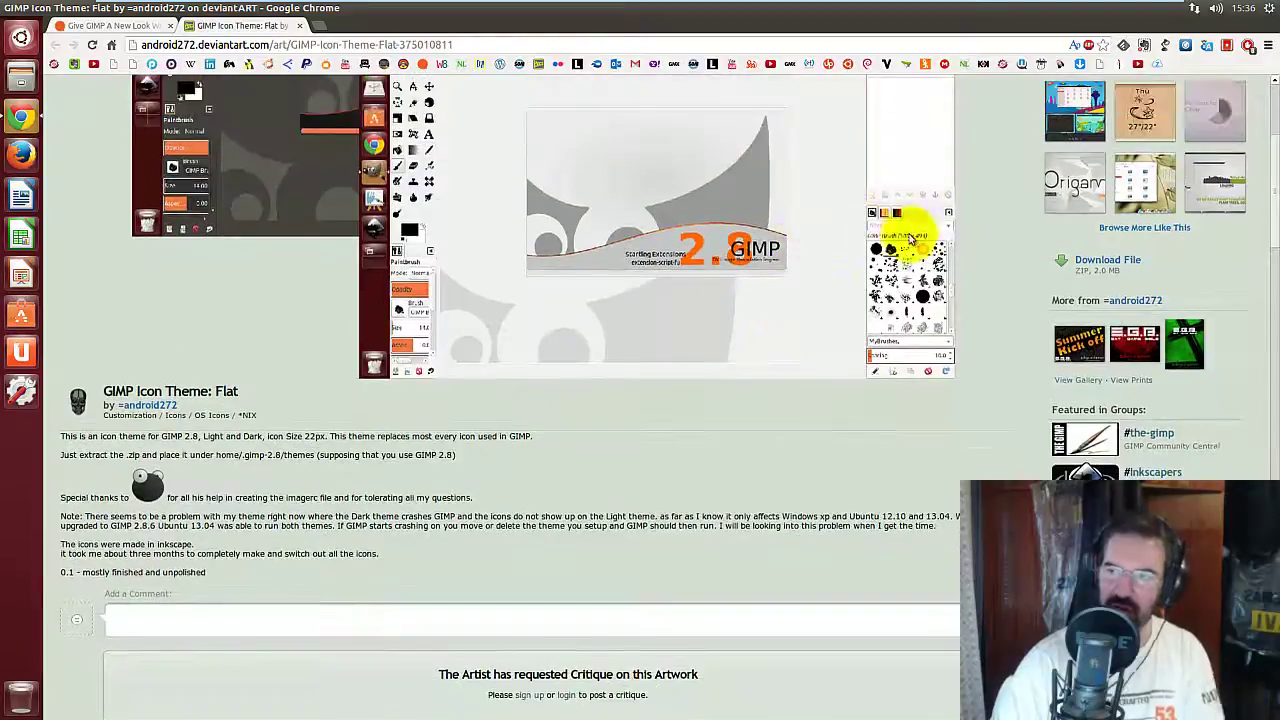
click(1113, 261)
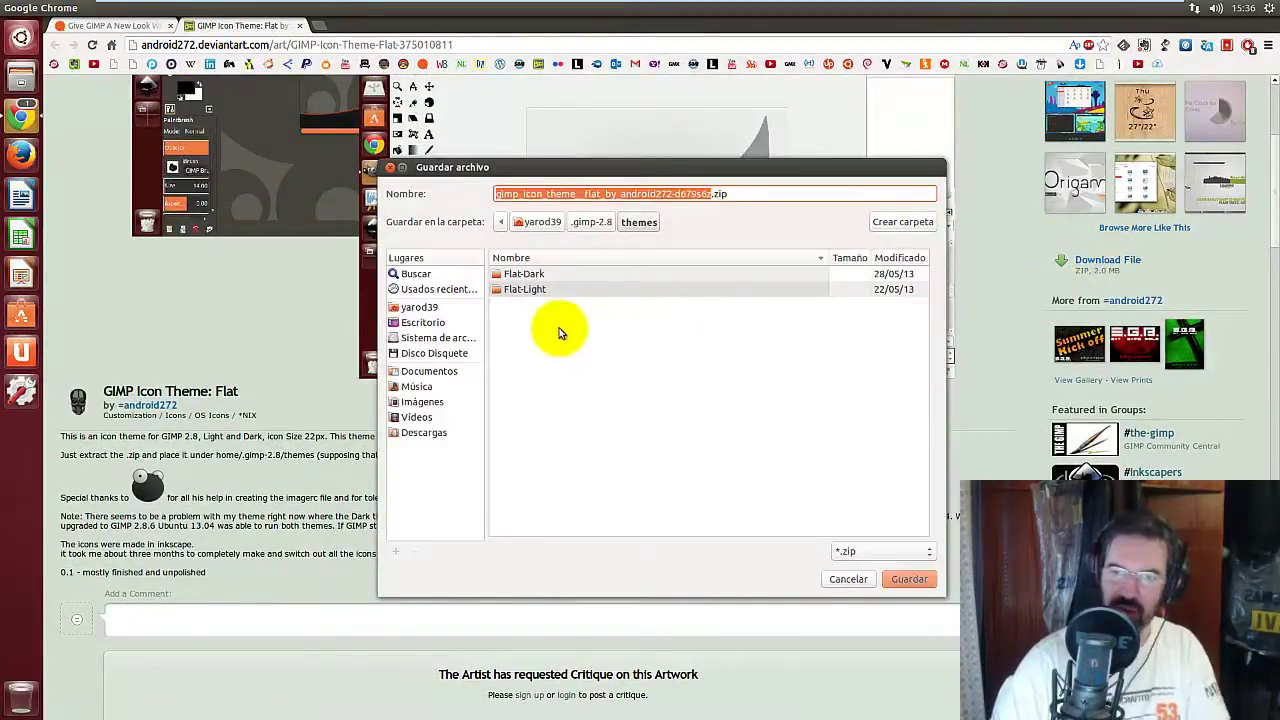
click(907, 579)
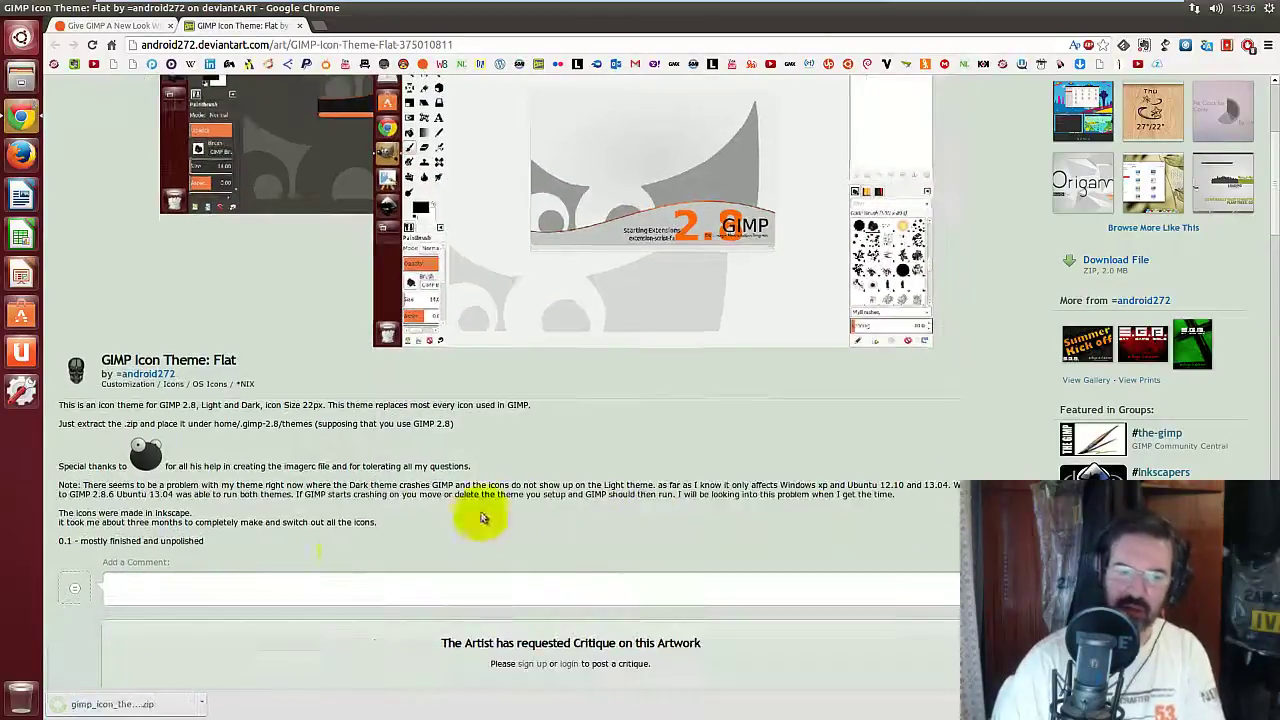
right_click(122, 706)
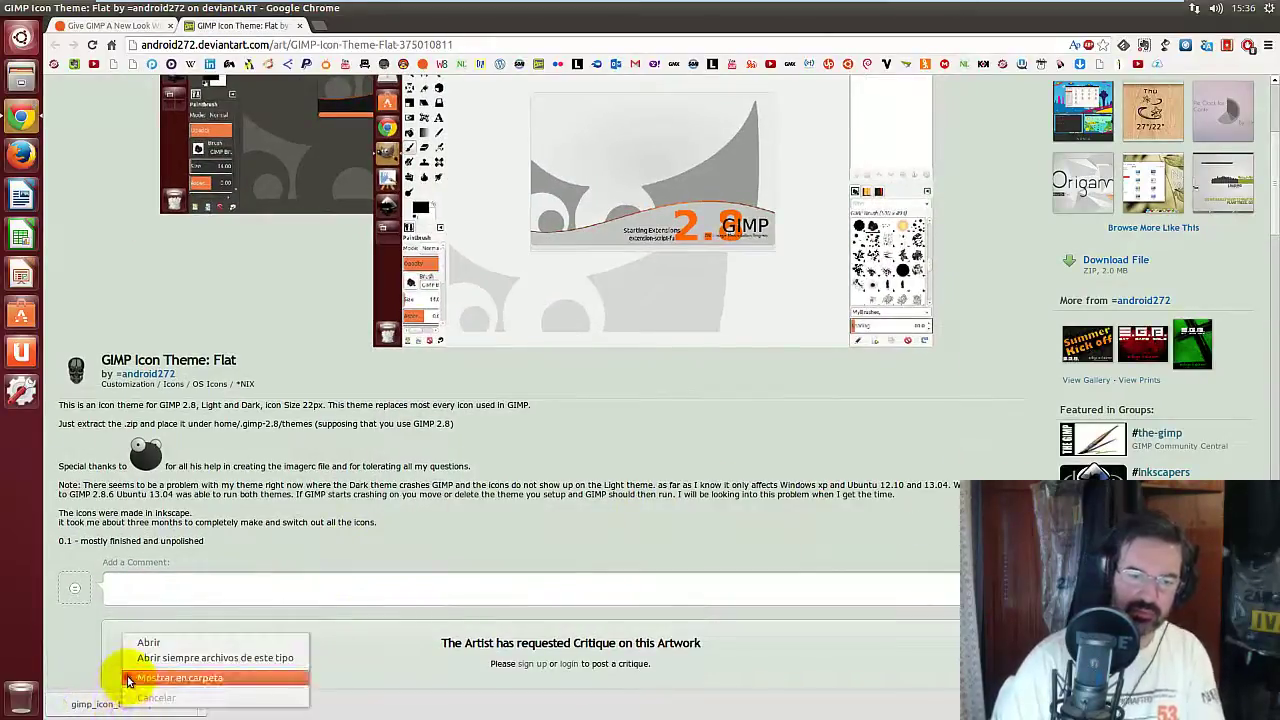
Show the downloaded zip in its folder and extract it there.
click(127, 679)
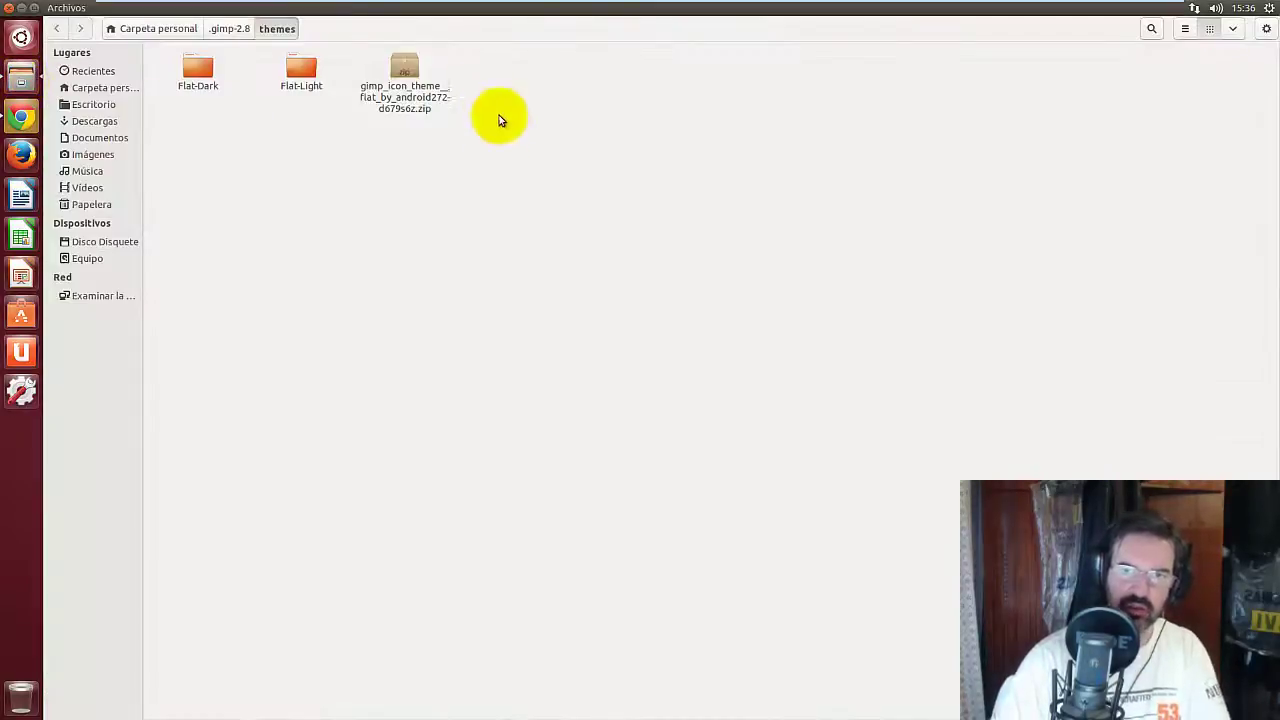
right_click(401, 62)
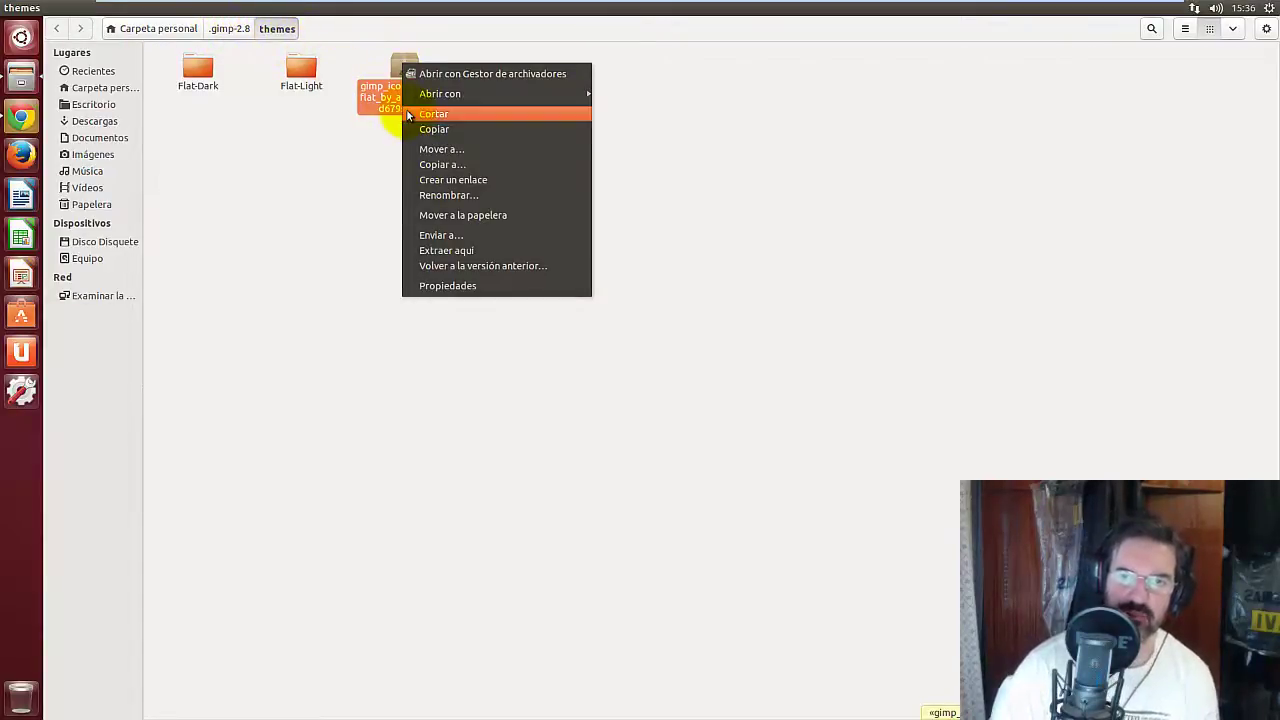
click(446, 250)
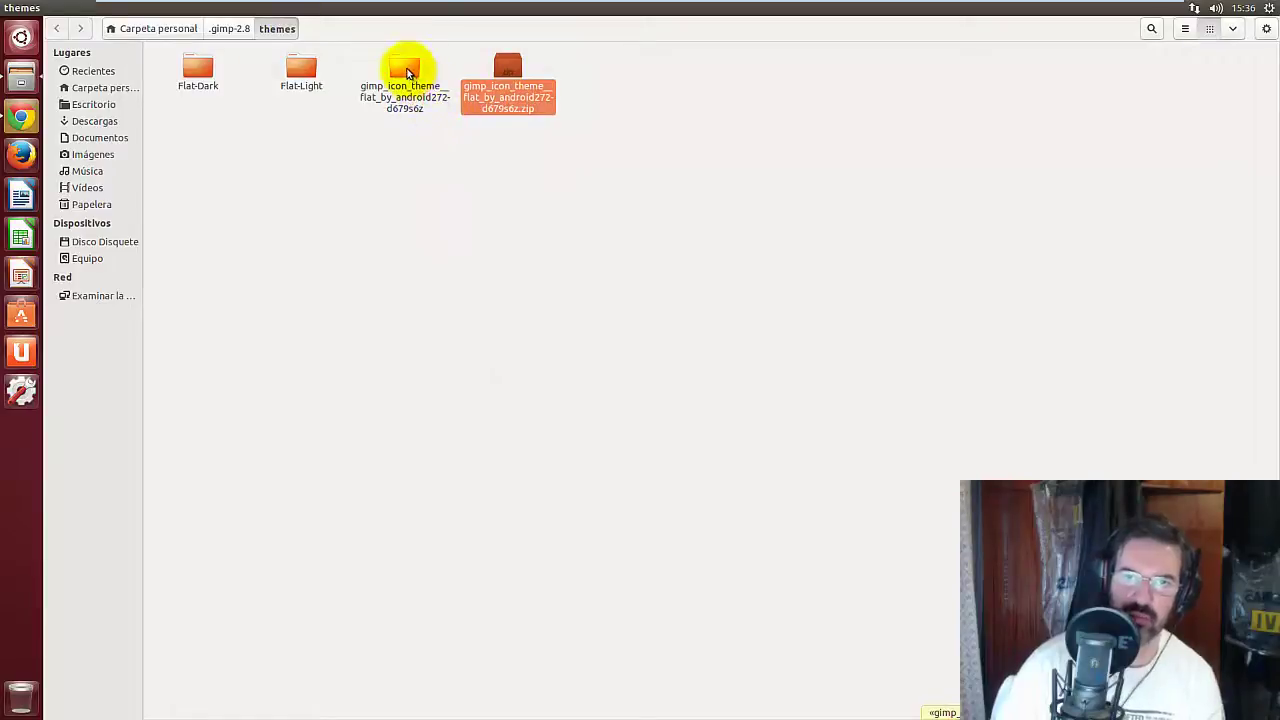
Move the Flat-Dark and Flat-Light folders up into the themes folder.
double_click(405, 70)
drag(180, 103, 336, 57)
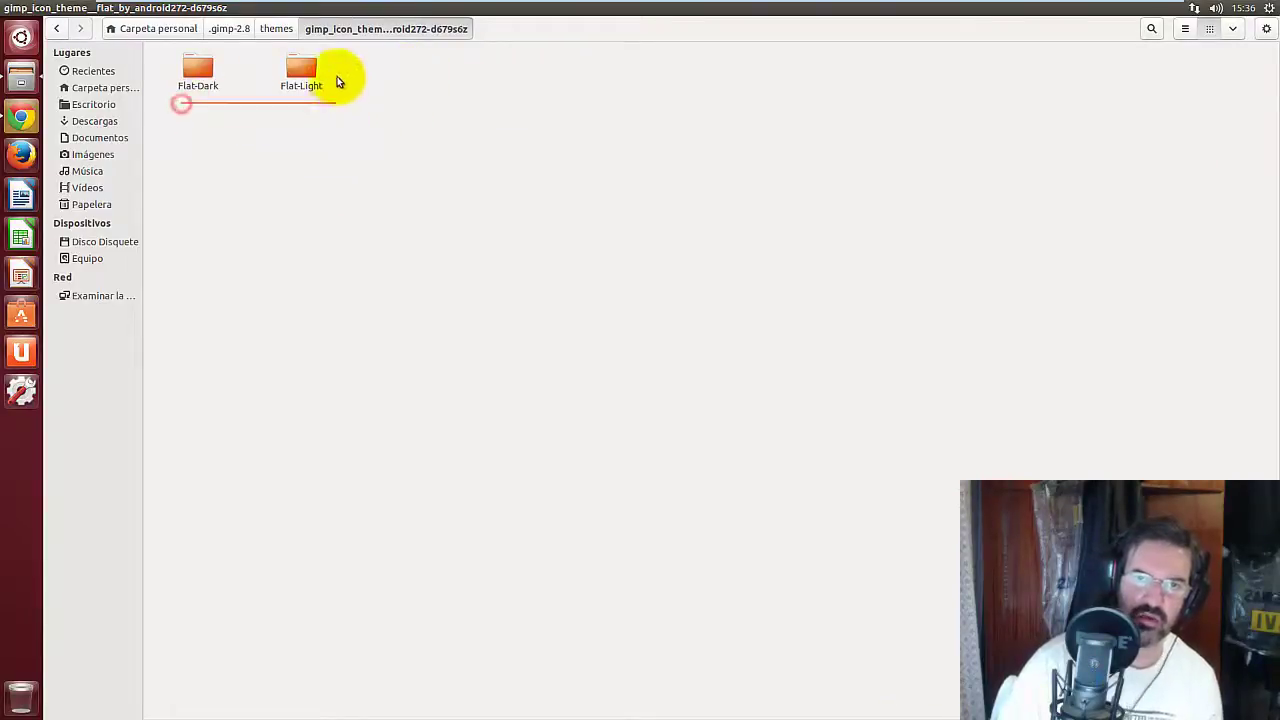
drag(297, 66, 273, 30)
click(273, 30)
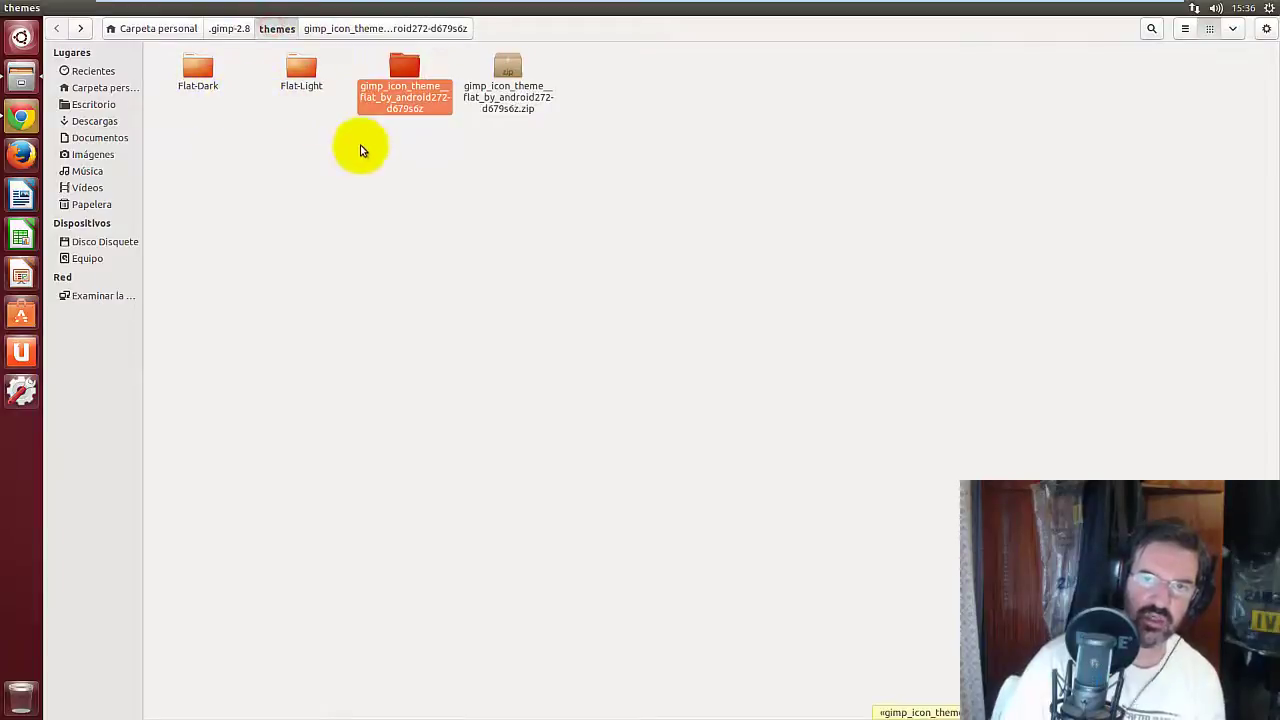
Trash the zip and the leftover extracted folder, then close Files.
drag(389, 160, 514, 68)
right_click(514, 68)
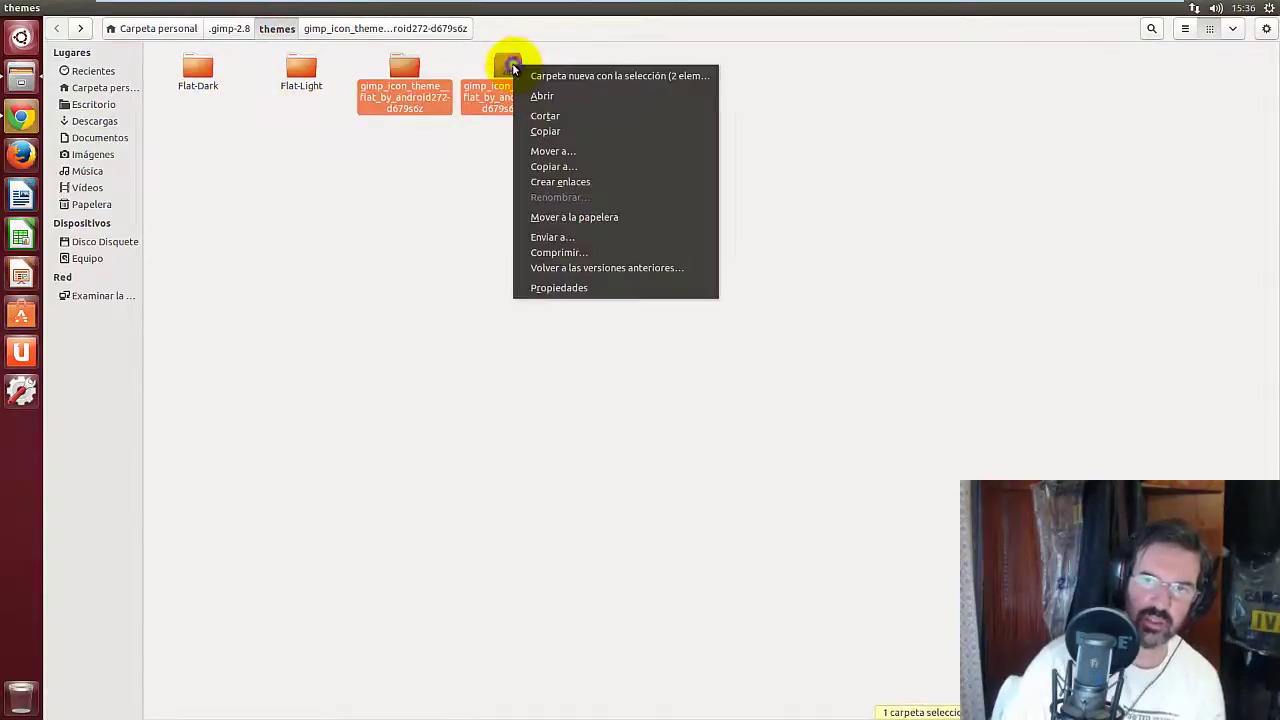
click(545, 216)
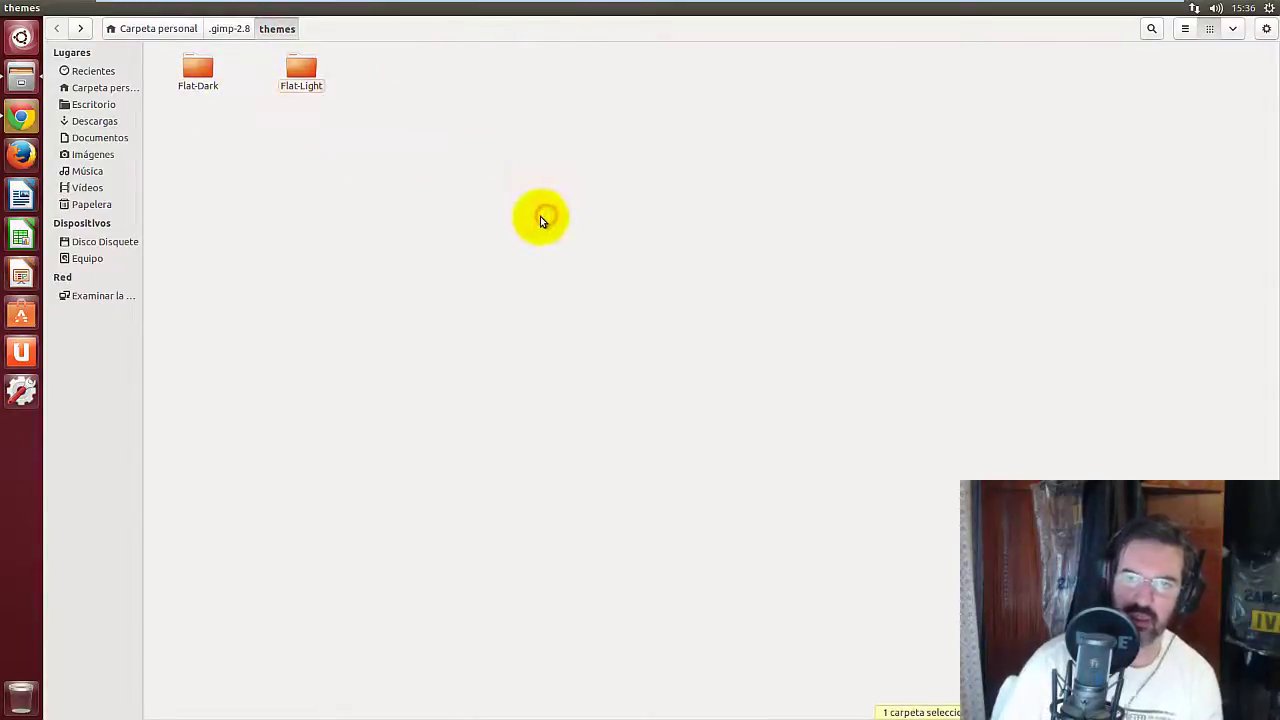
click(12, 9)
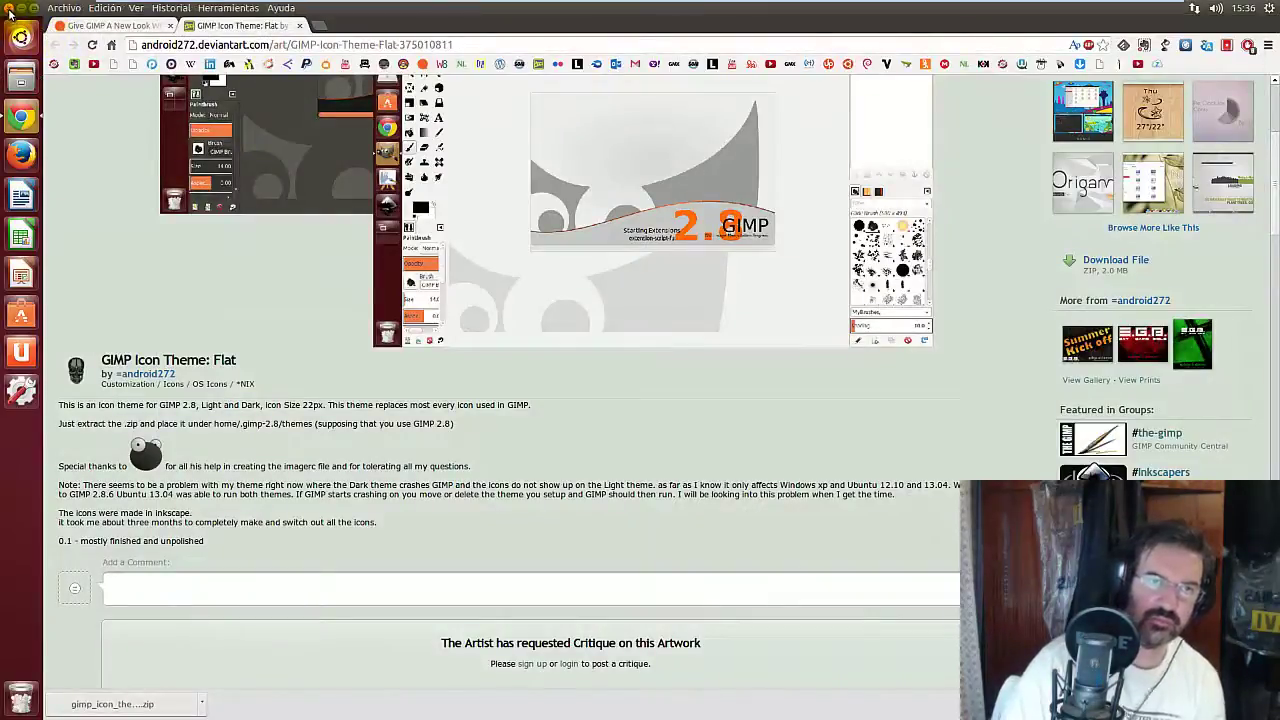
Close Chrome and relaunch GIMP from the Dash.
click(10, 9)
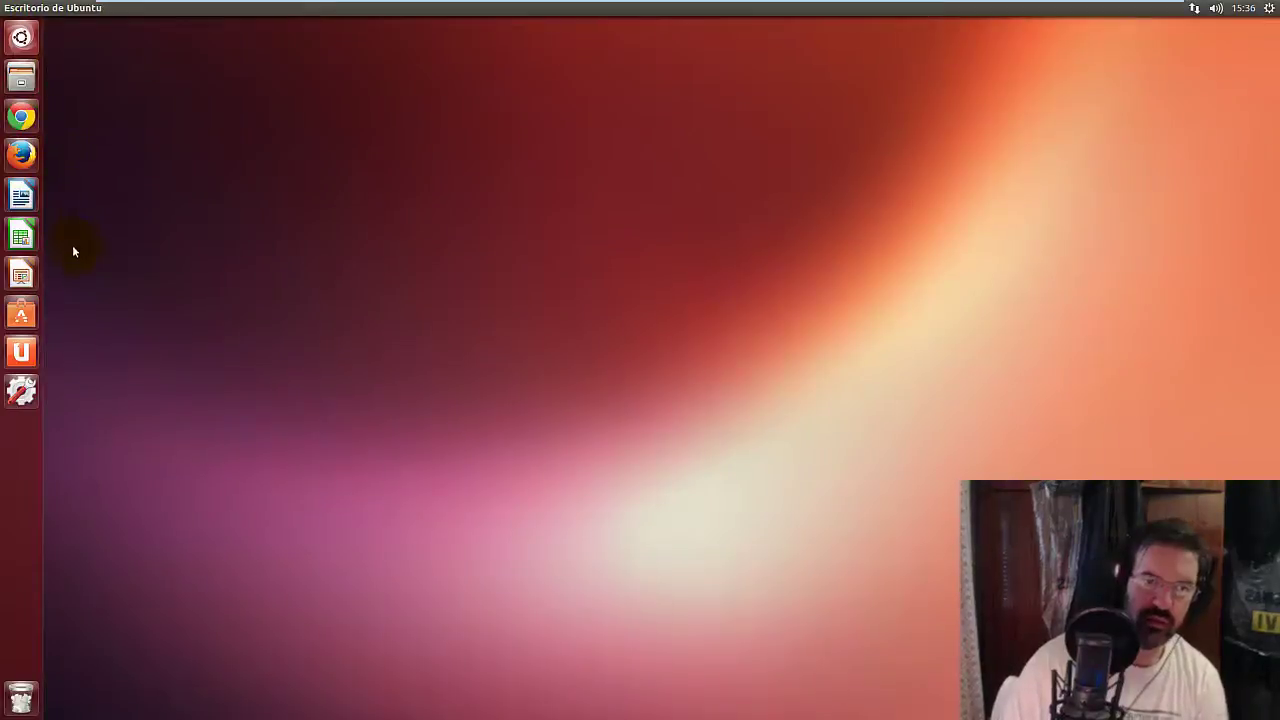
click(20, 38)
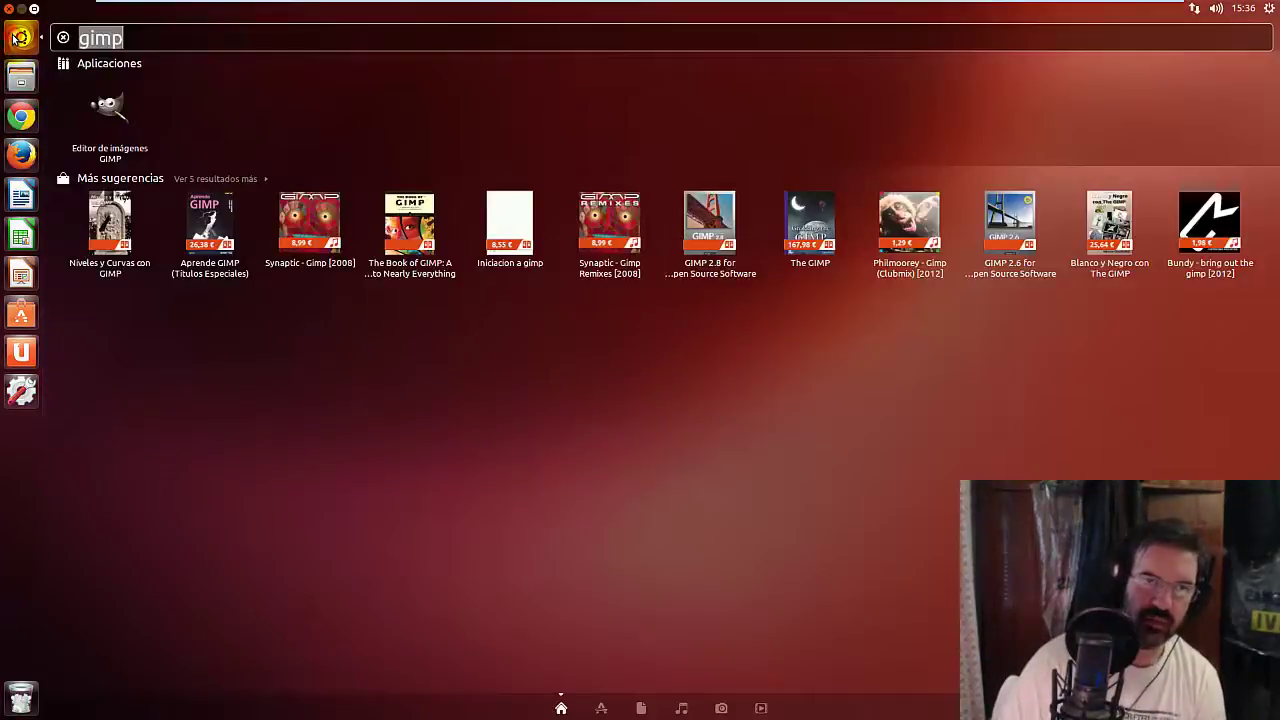
click(112, 110)
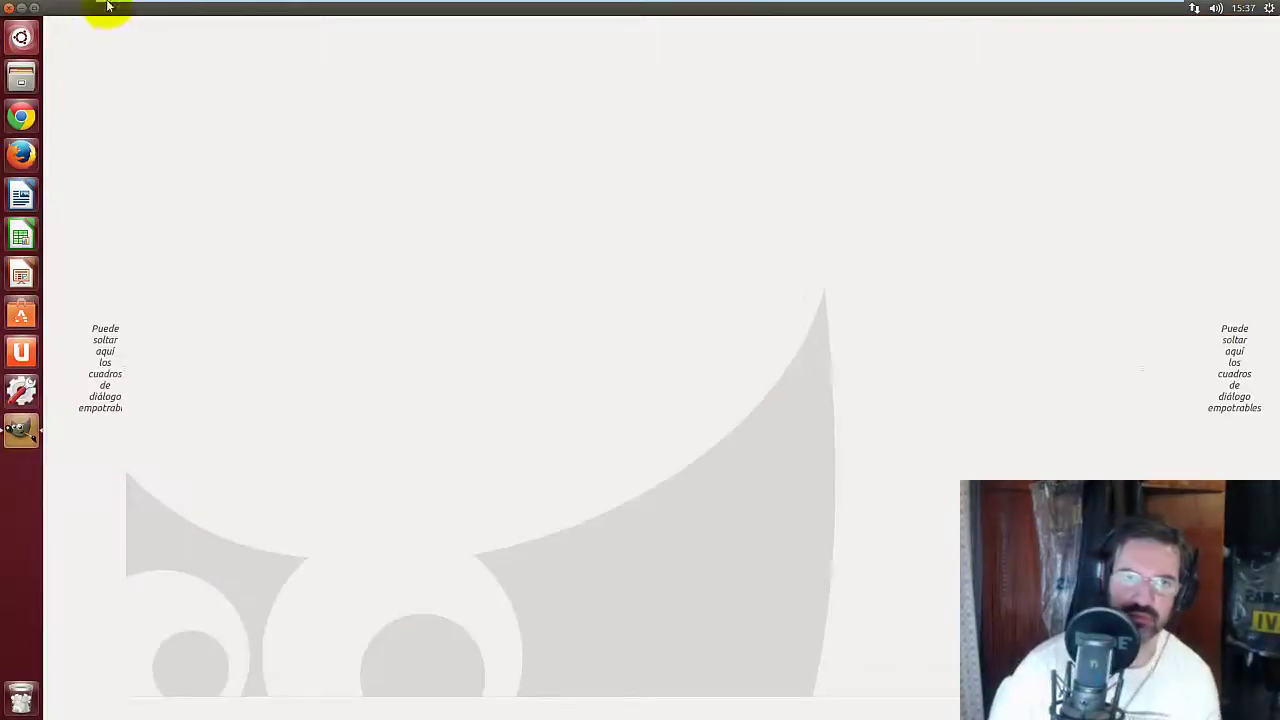
Select the Flat-Dark theme in Preferences, apply it, and quit GIMP.
click(100, 8)
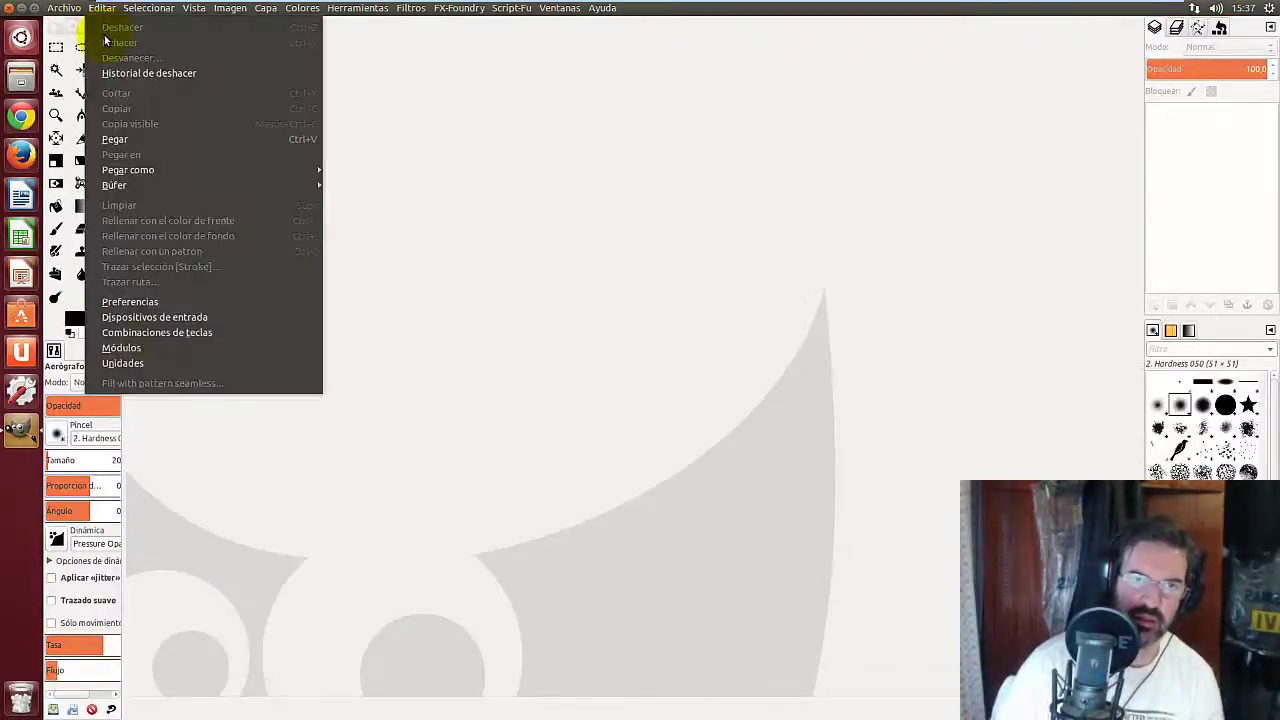
click(123, 300)
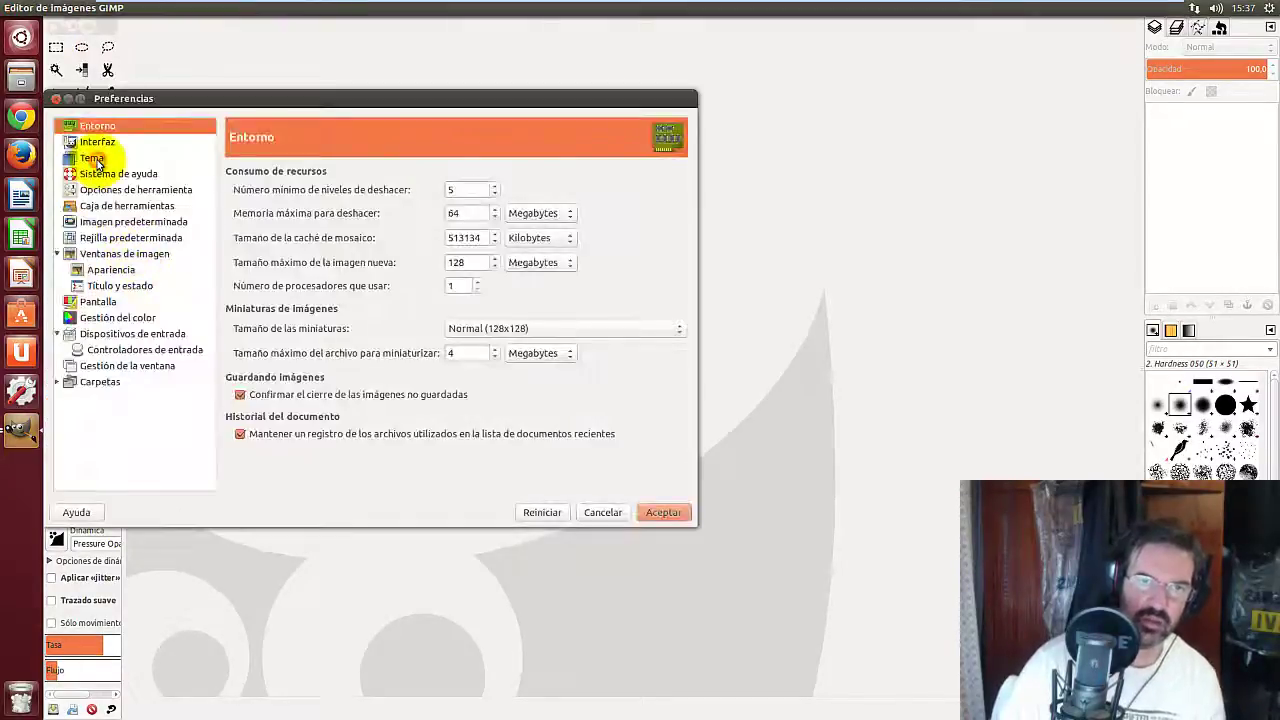
click(95, 160)
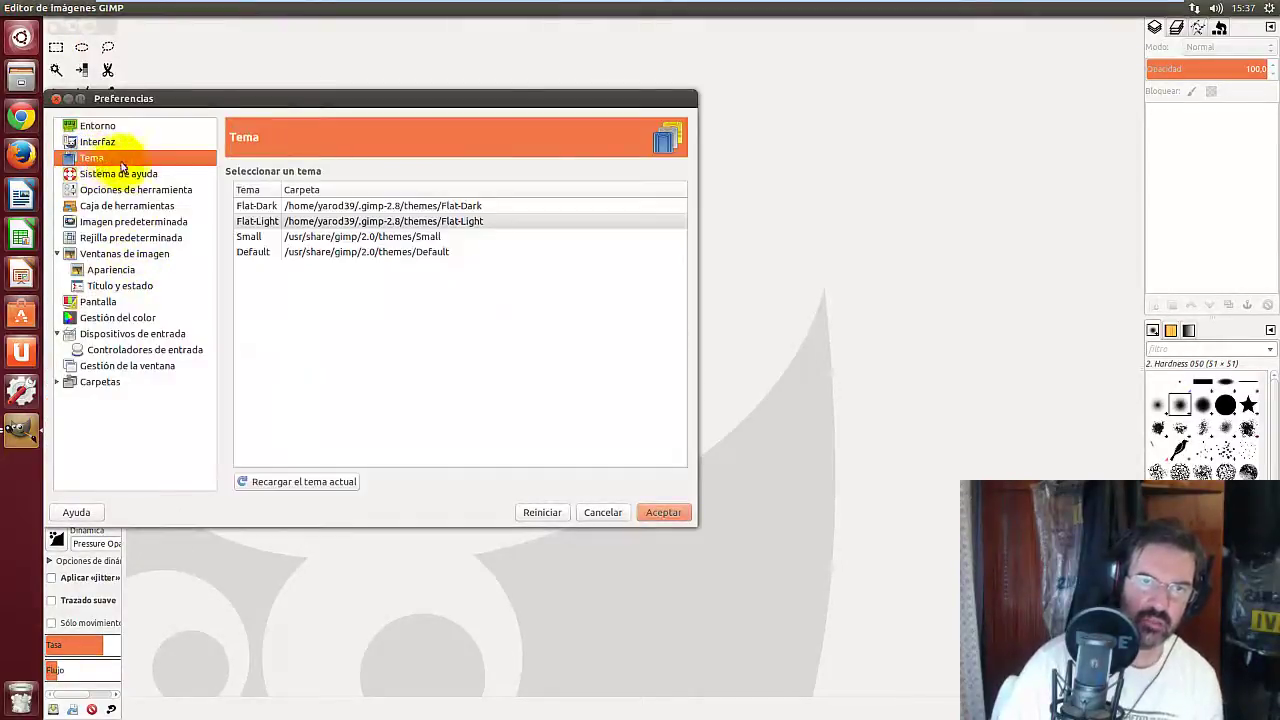
click(293, 205)
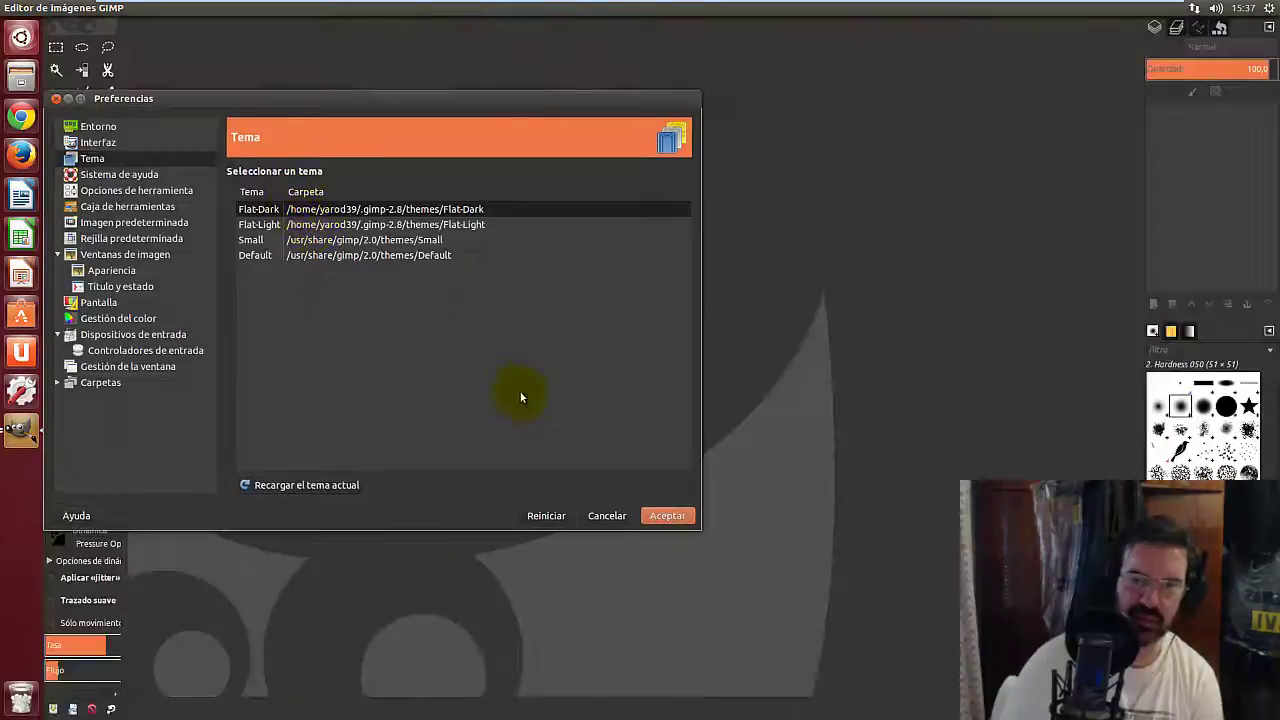
click(667, 516)
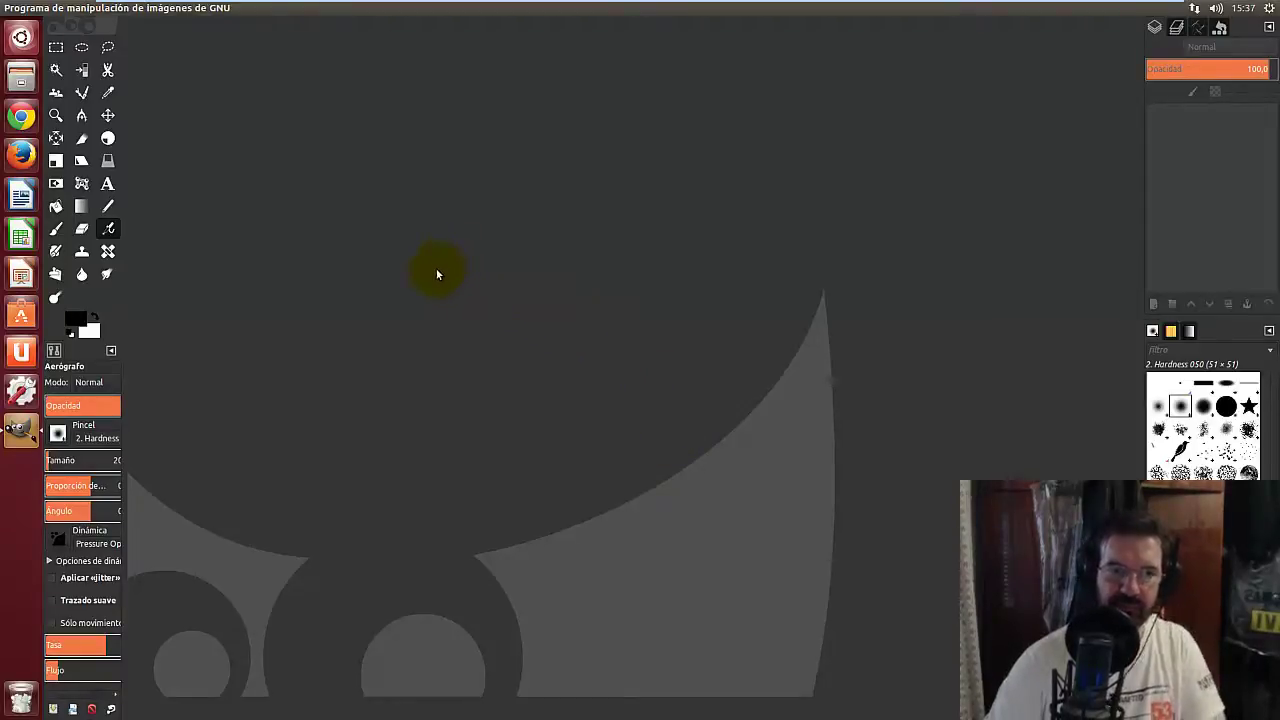
mouse_move(12, 8)
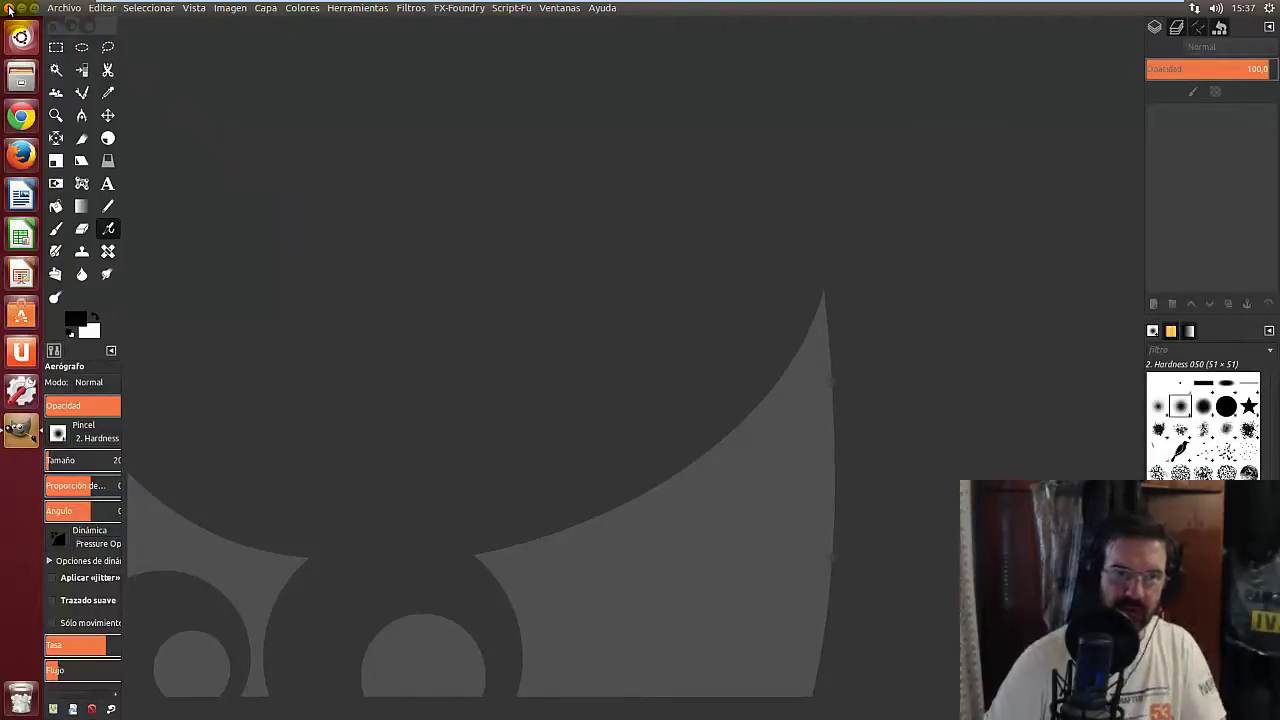
click(9, 8)
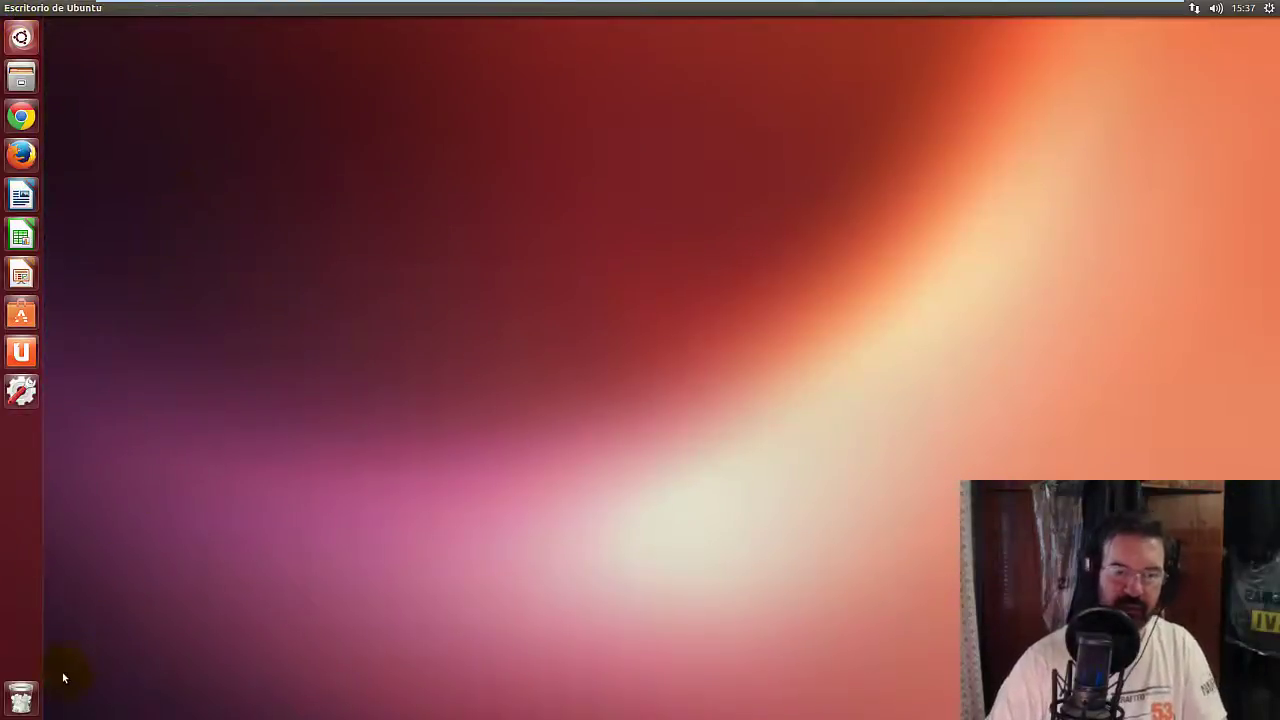
Empty the Trash from its launcher icon, confirming permanent deletion.
right_click(17, 706)
click(105, 706)
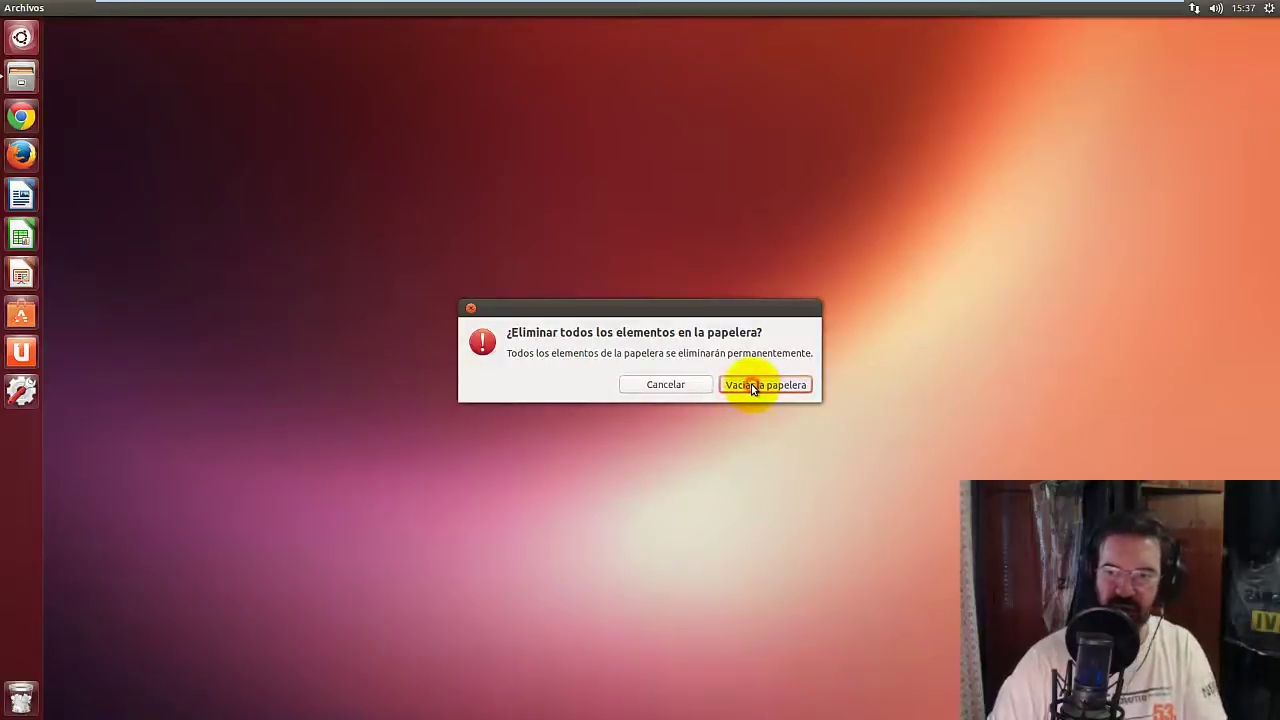
click(753, 389)
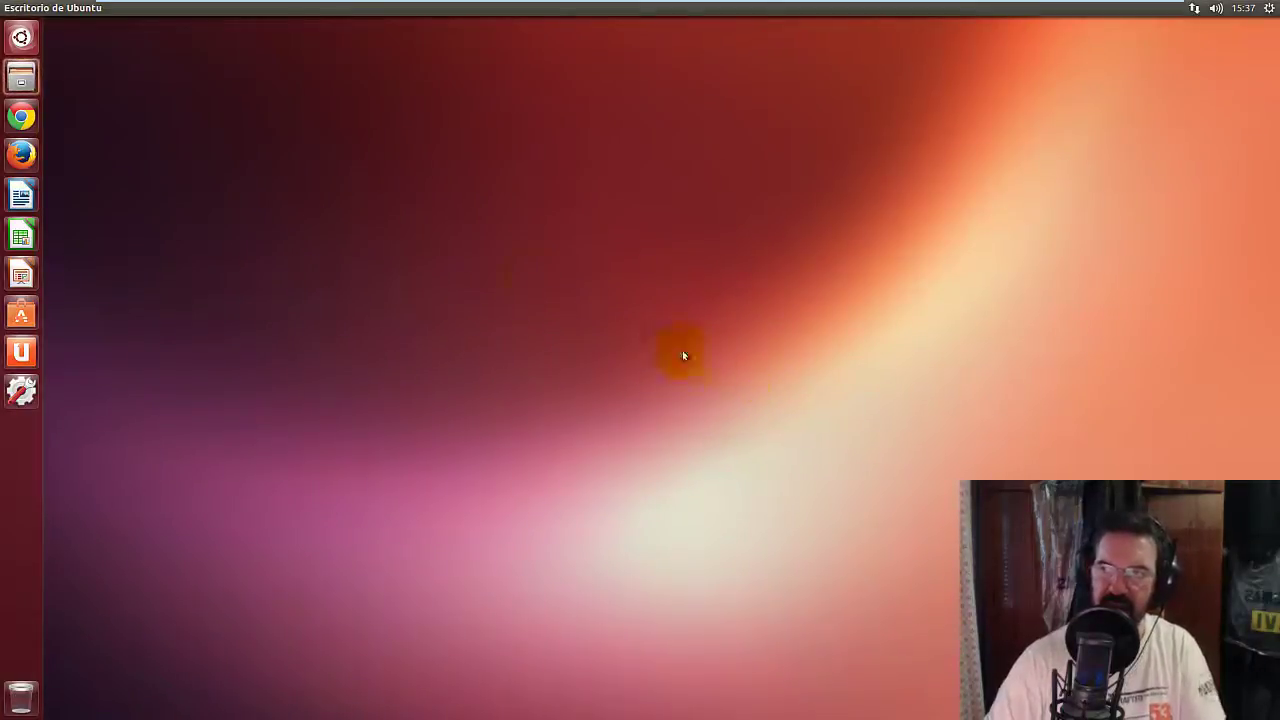